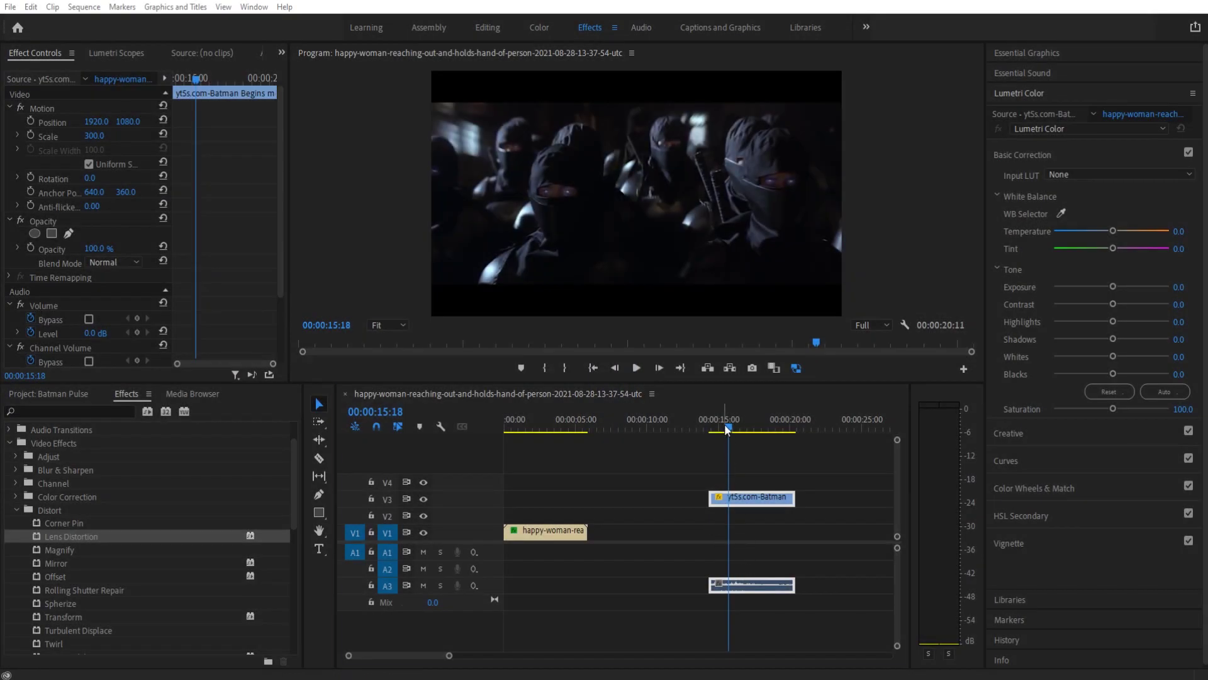
Play back the Batman reference clip from around 00:00:15:04 to examine its pulse effect
mouse_move(727, 428)
mouse_down()
mouse_move(700, 426)
mouse_move(735, 421)
mouse_move(721, 423)
mouse_up()
key(space)
key(space)
key(space)
key(space)
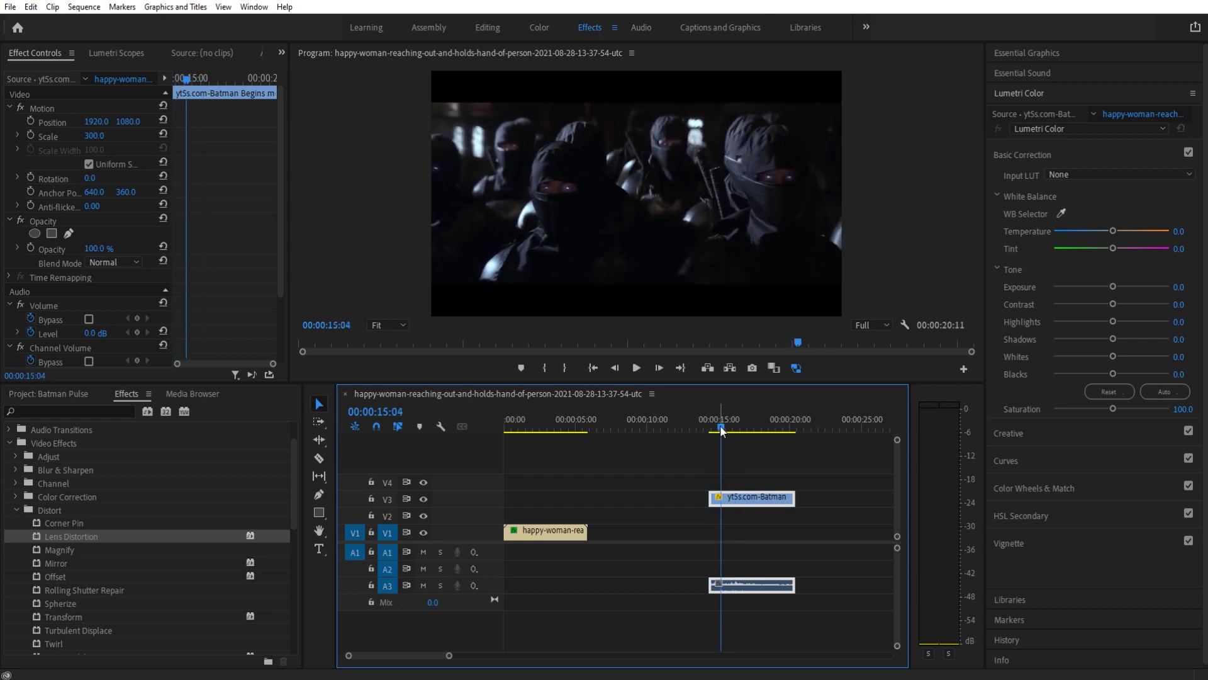
key(space)
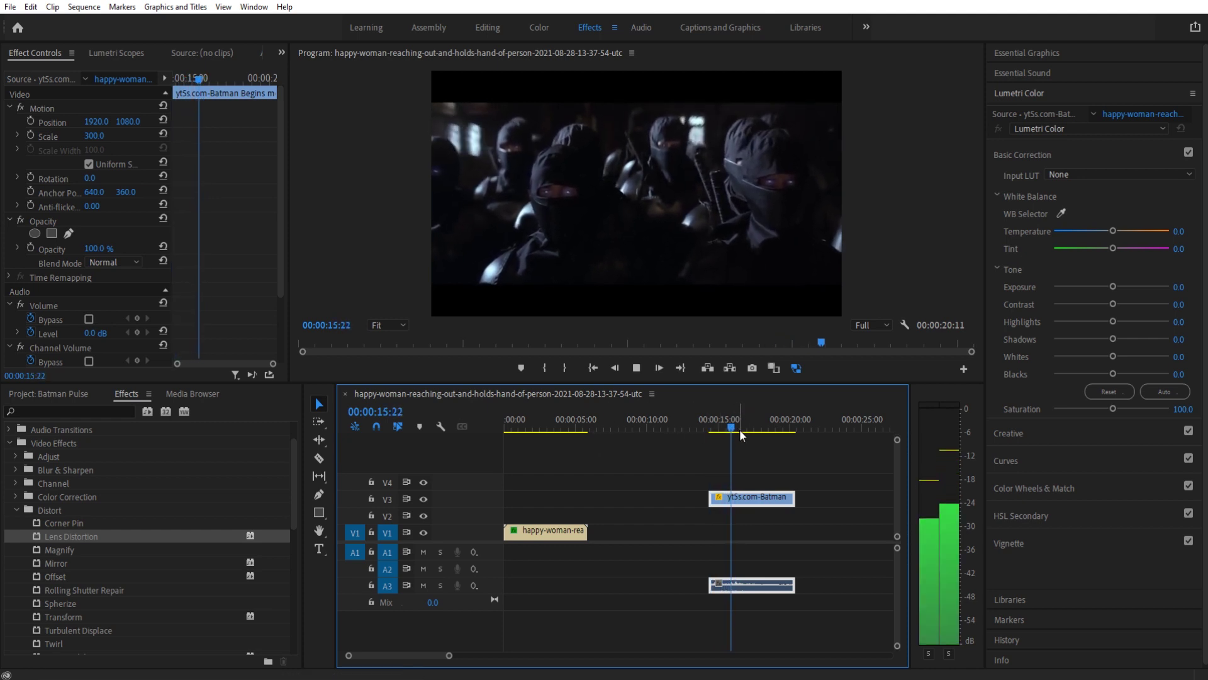
key(space)
drag(732, 424, 723, 423)
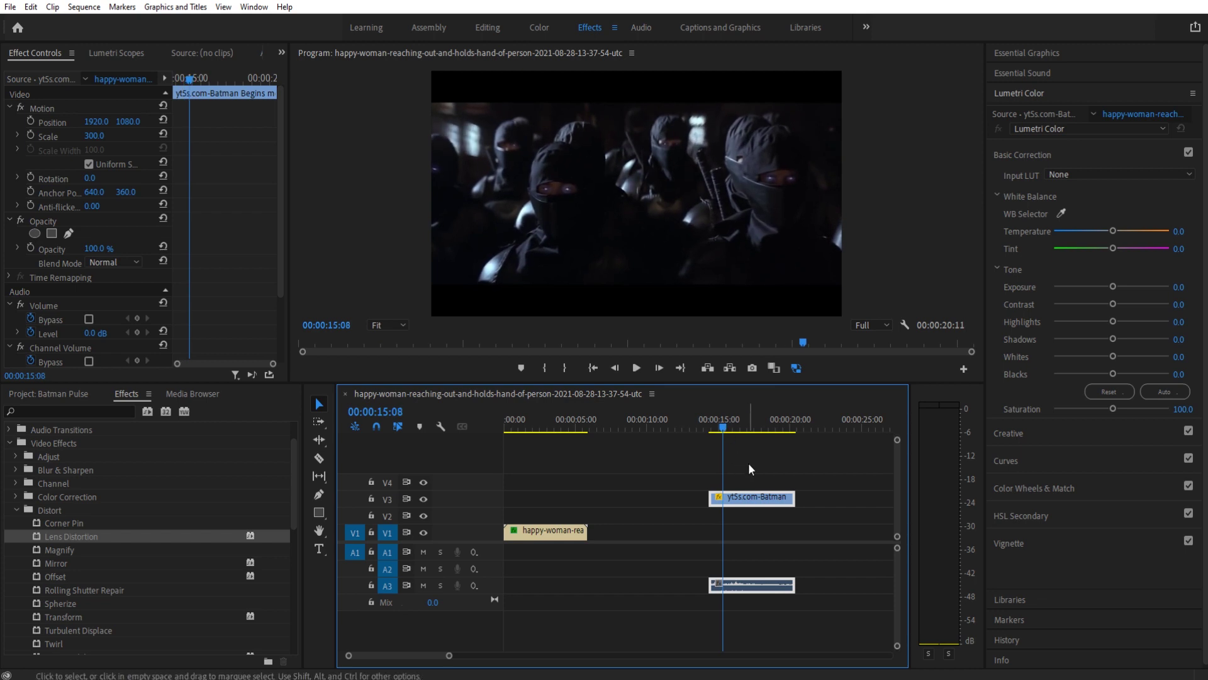
drag(749, 464, 718, 588)
Preview the finished woman clip from the sequence start and compare it with the Batman reference clip around 00:00:15:02
drag(511, 422, 469, 412)
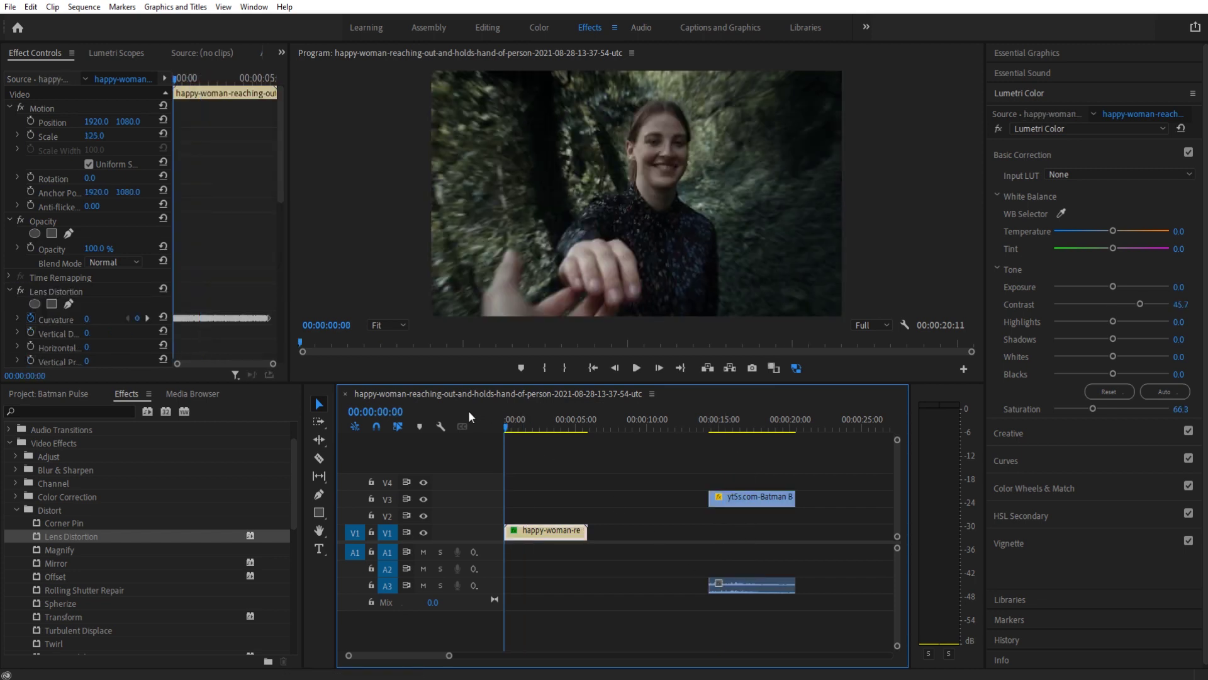
key(space)
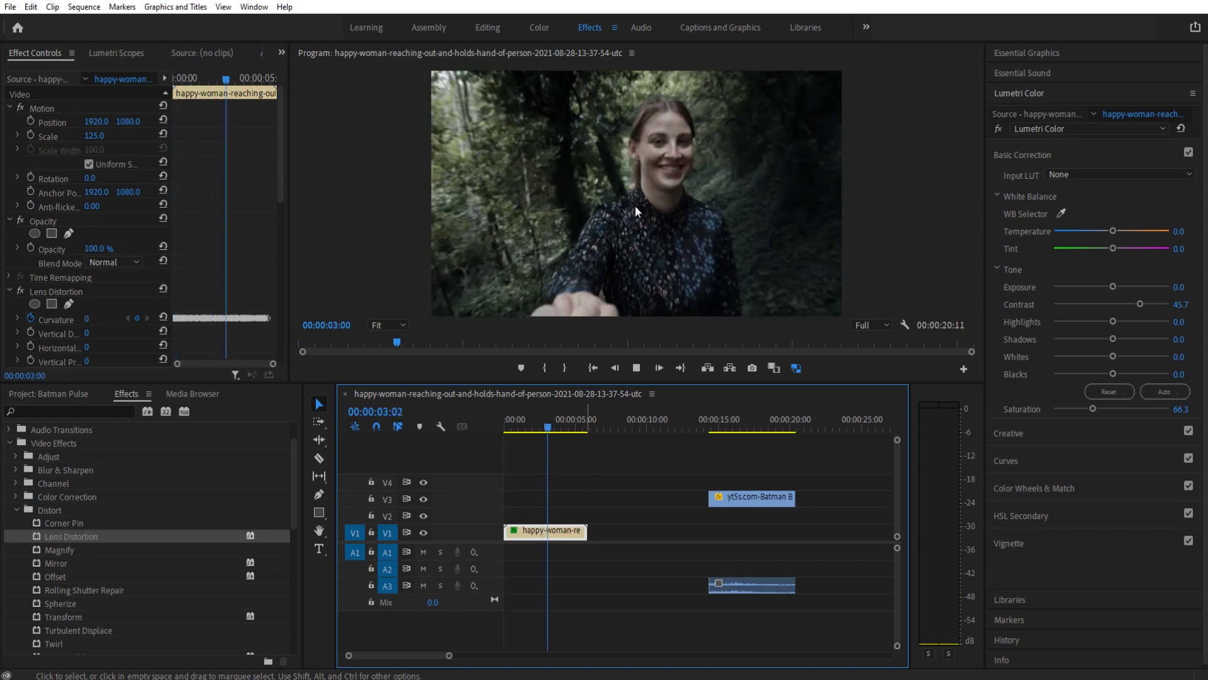
key(space)
drag(729, 424, 720, 425)
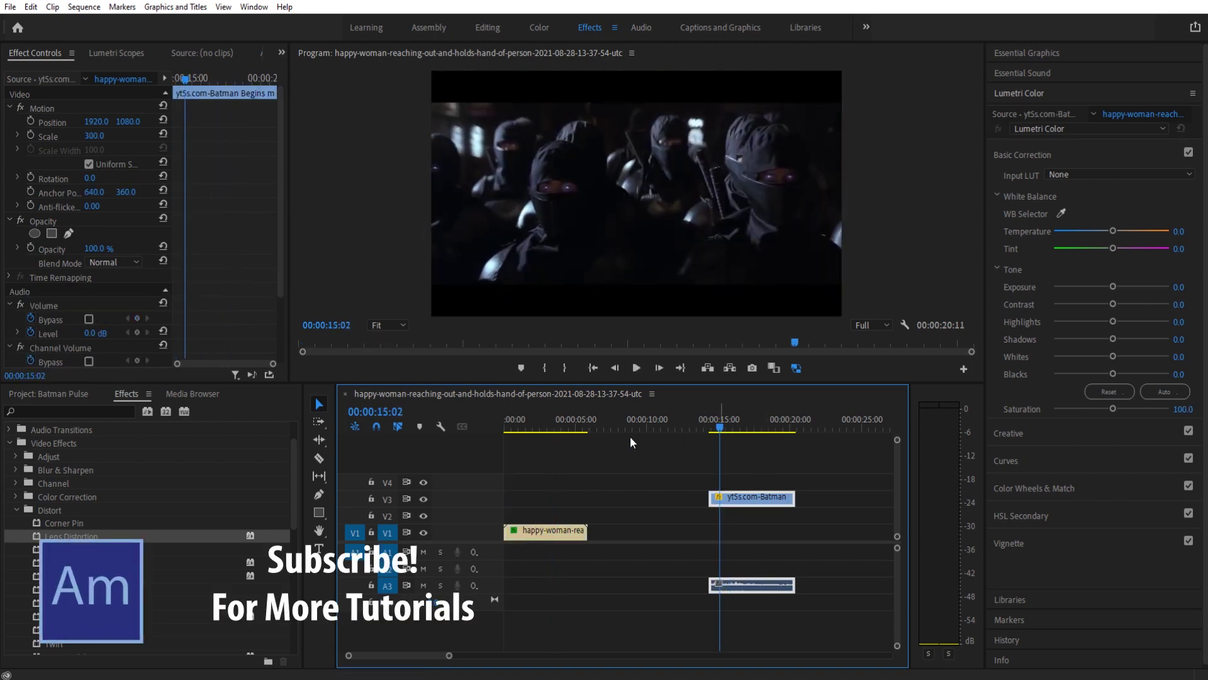
drag(517, 422, 535, 425)
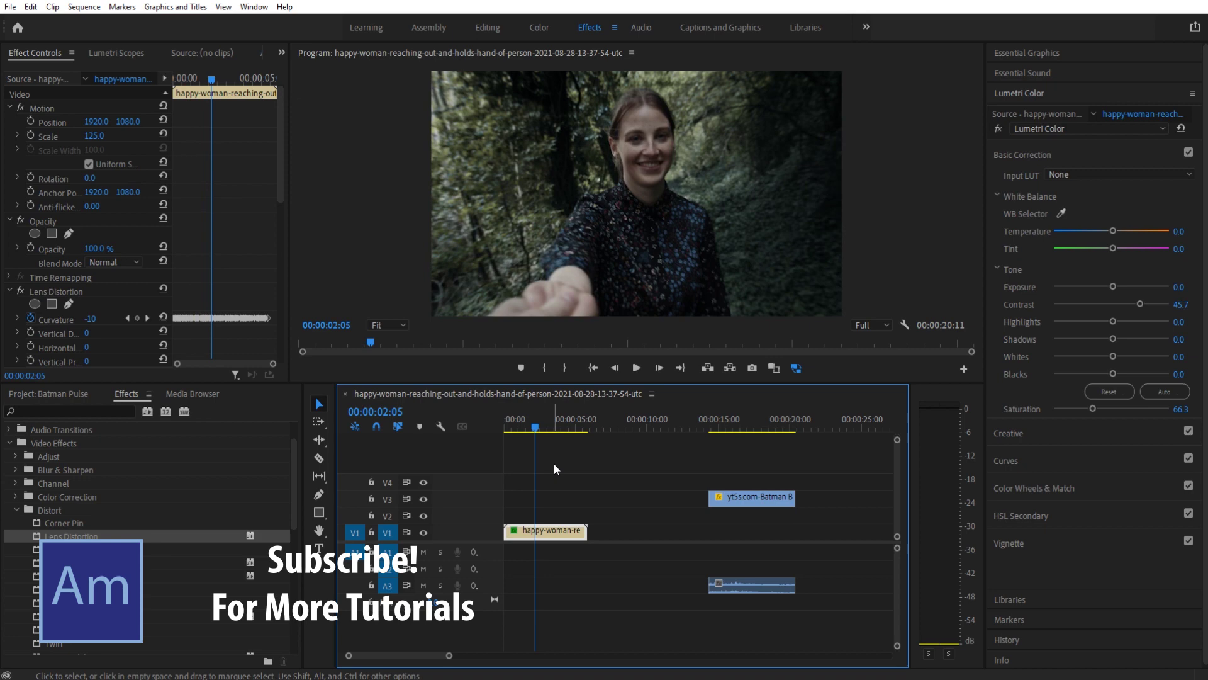
click(723, 416)
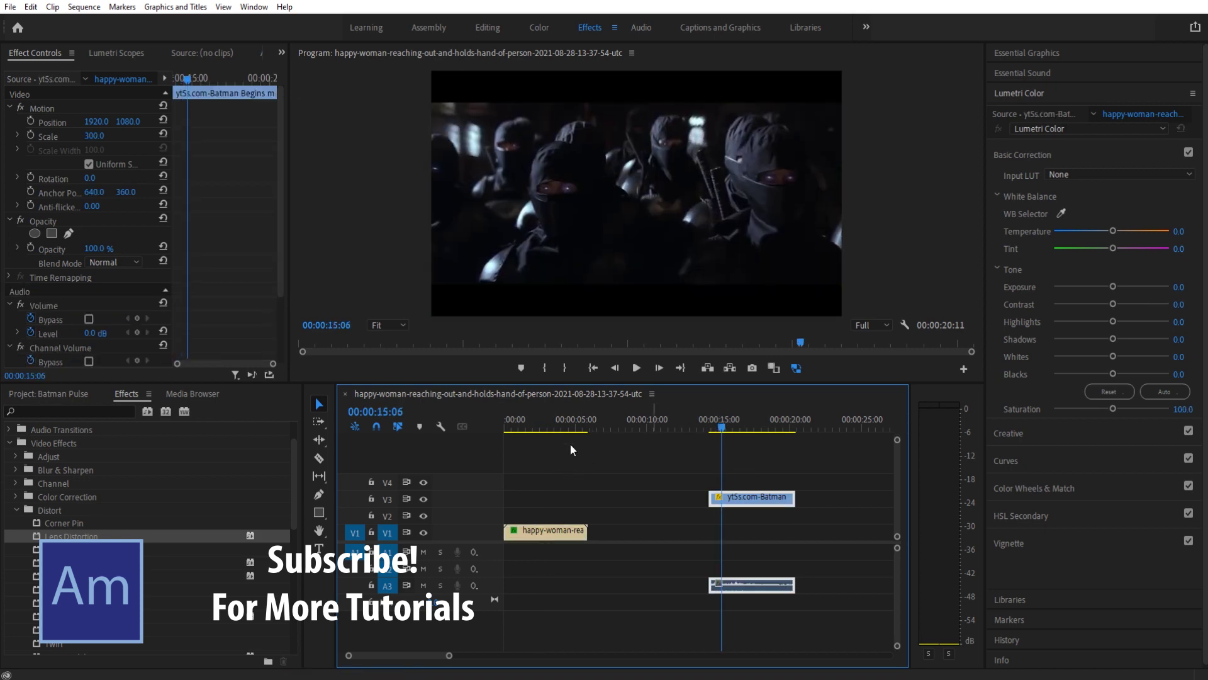
drag(515, 424, 503, 427)
drag(552, 477, 523, 543)
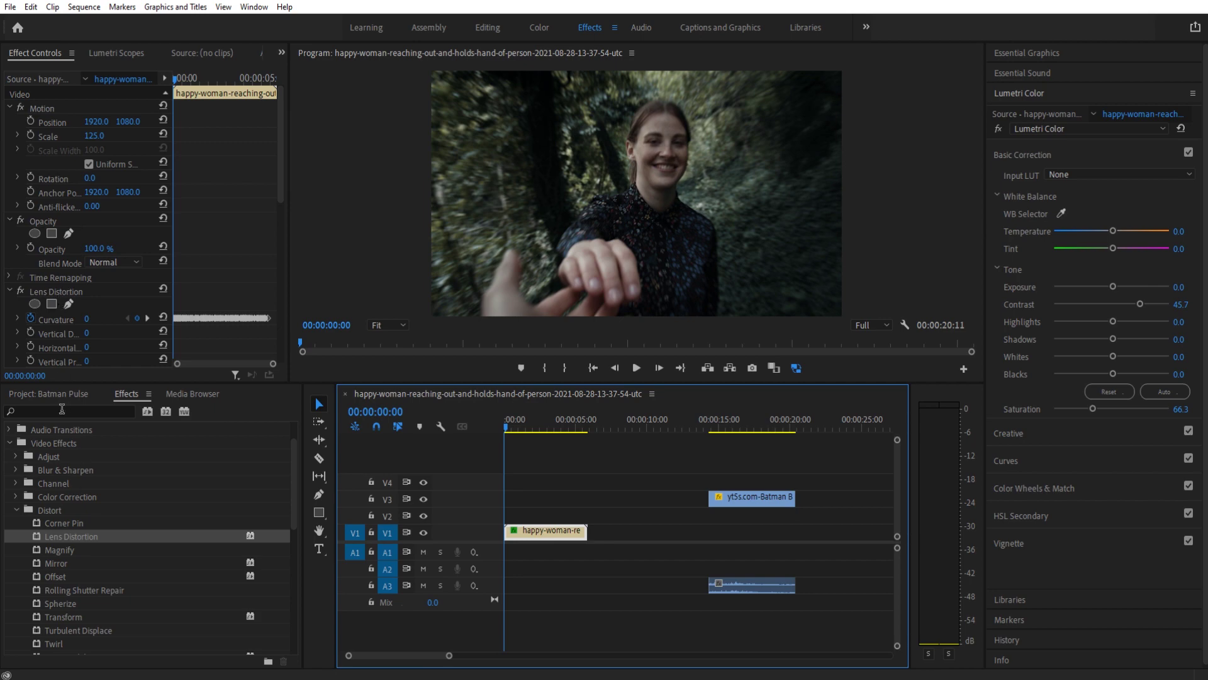
Delete the edited woman clip from V1 and place the original 25 fps footage from the project at the sequence start
key(shift+1)
click(512, 532)
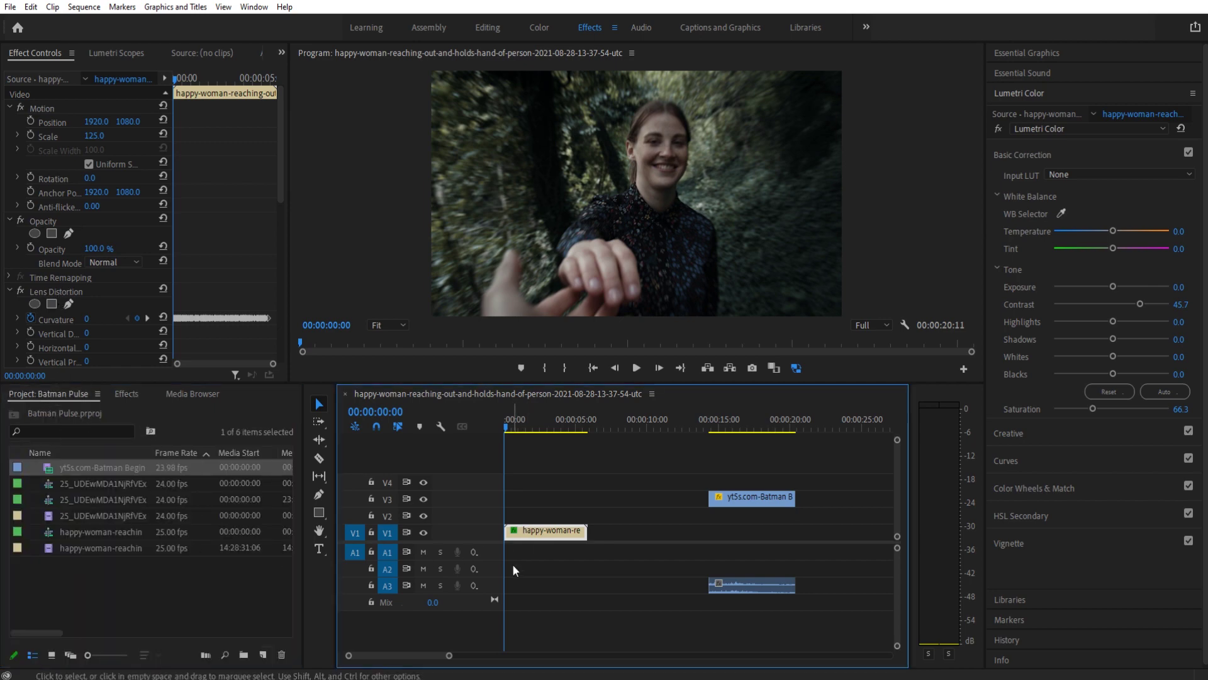
key(Delete)
click(154, 546)
drag(154, 543, 509, 532)
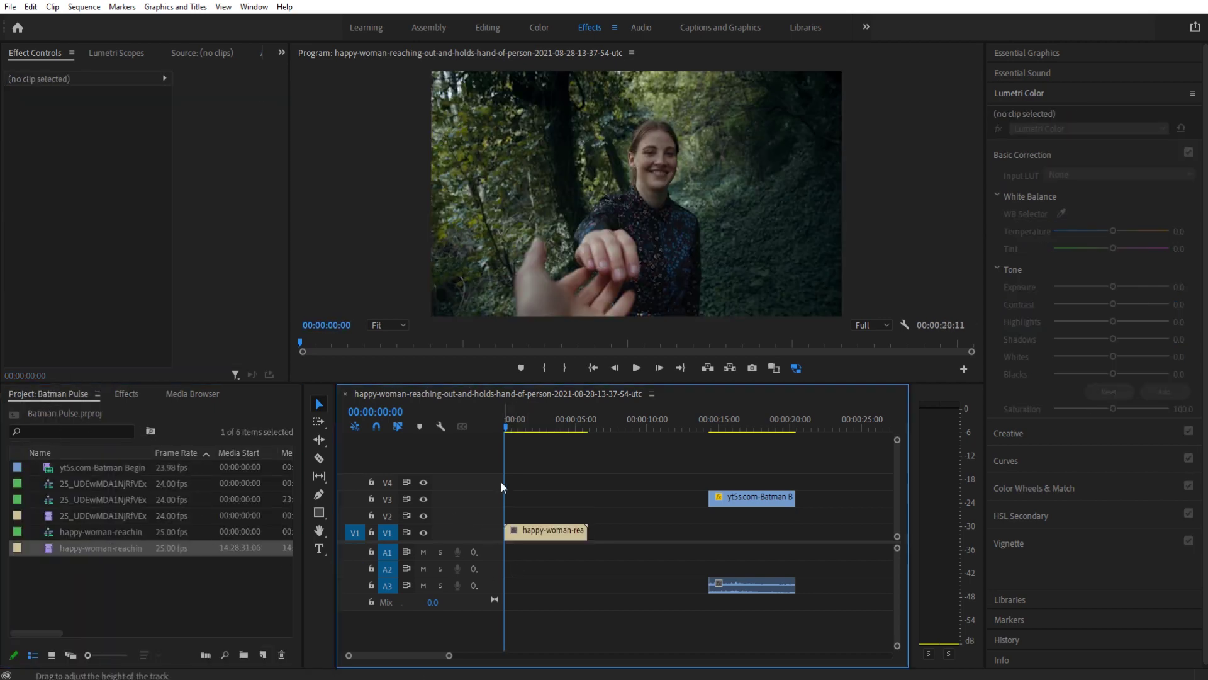
Preview the first two seconds of the unedited woman clip and return the playhead to 00:00:00:00
click(521, 425)
mouse_move(520, 426)
mouse_down()
mouse_move(556, 419)
mouse_move(522, 417)
mouse_move(513, 442)
mouse_up()
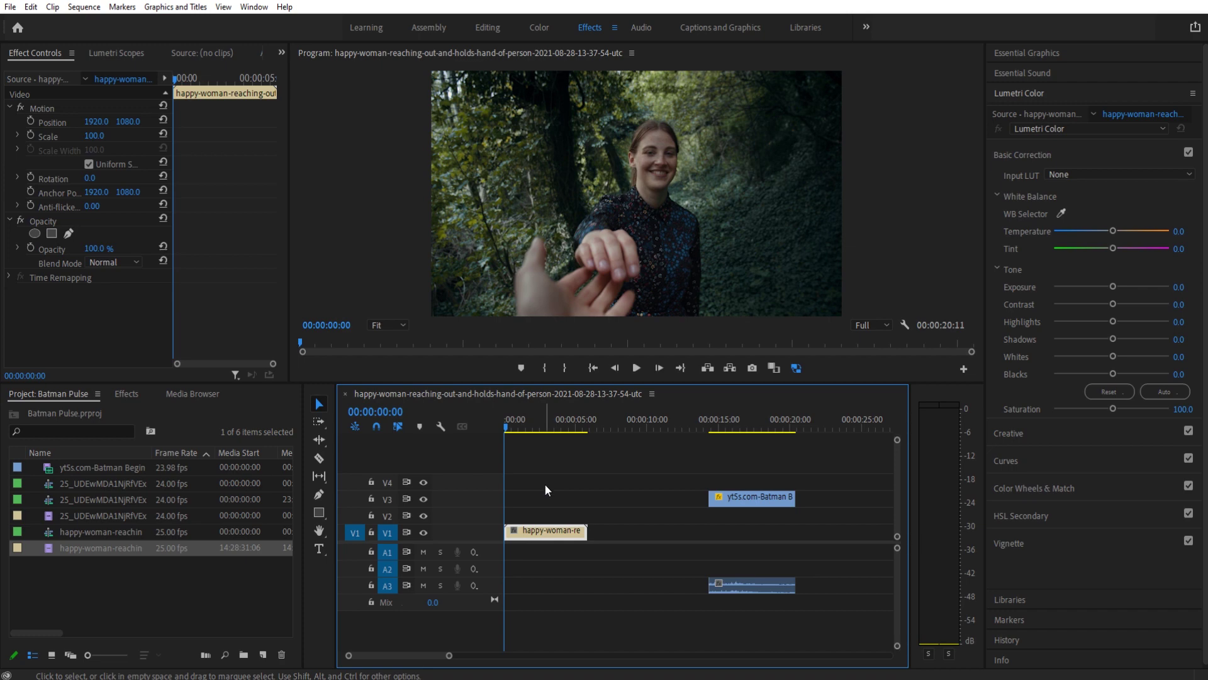
key(space)
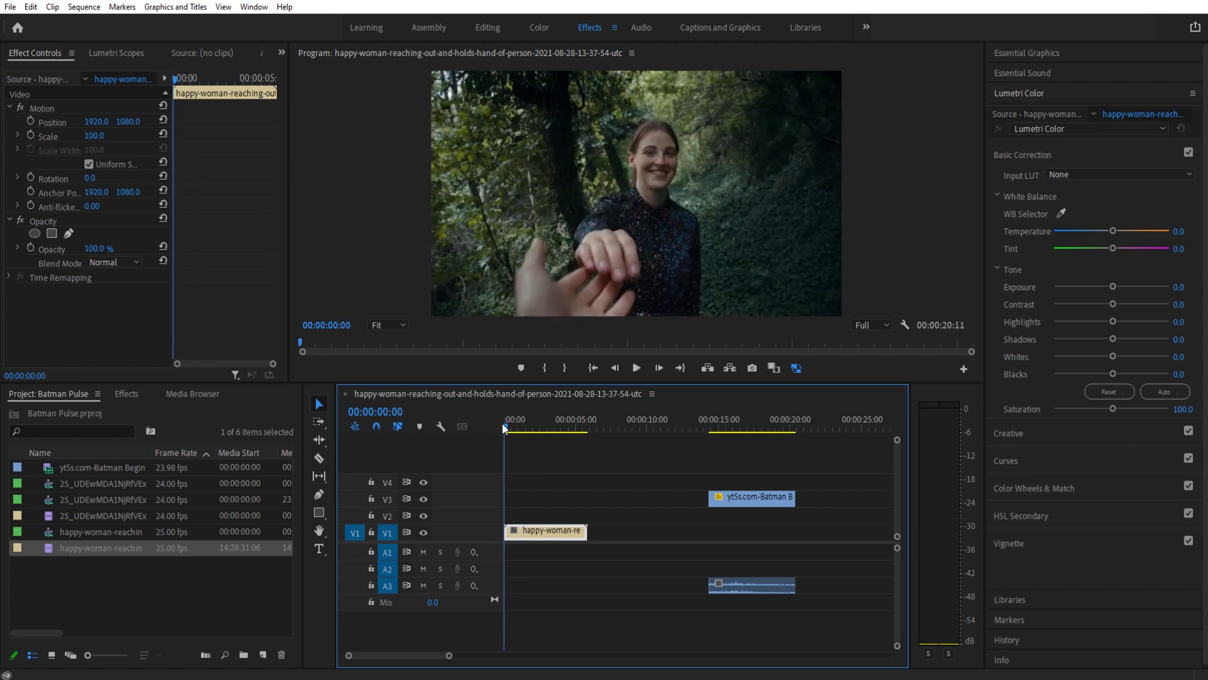
drag(533, 422, 510, 425)
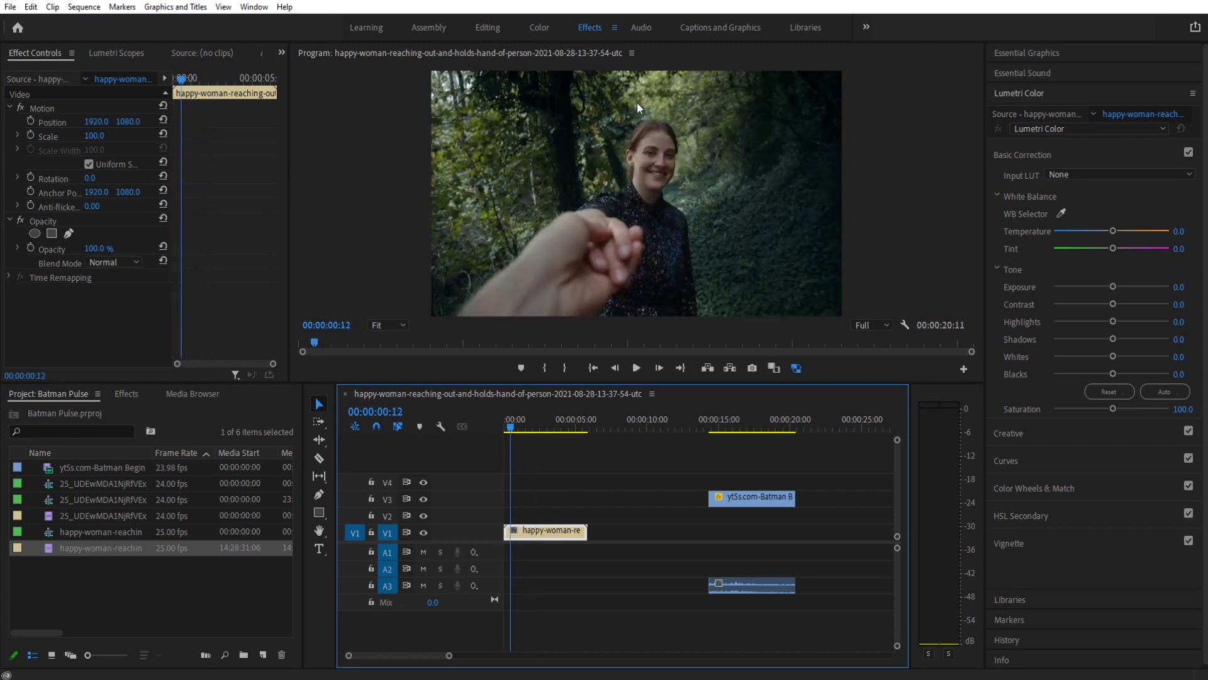
key(space)
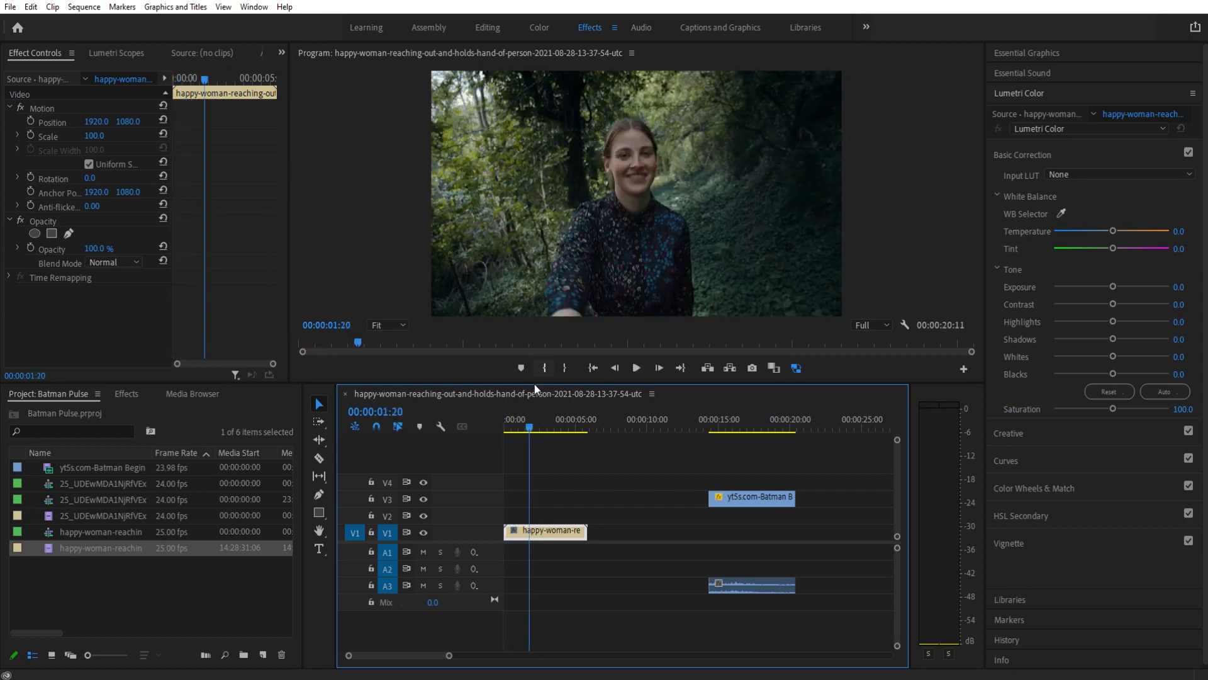
click(498, 421)
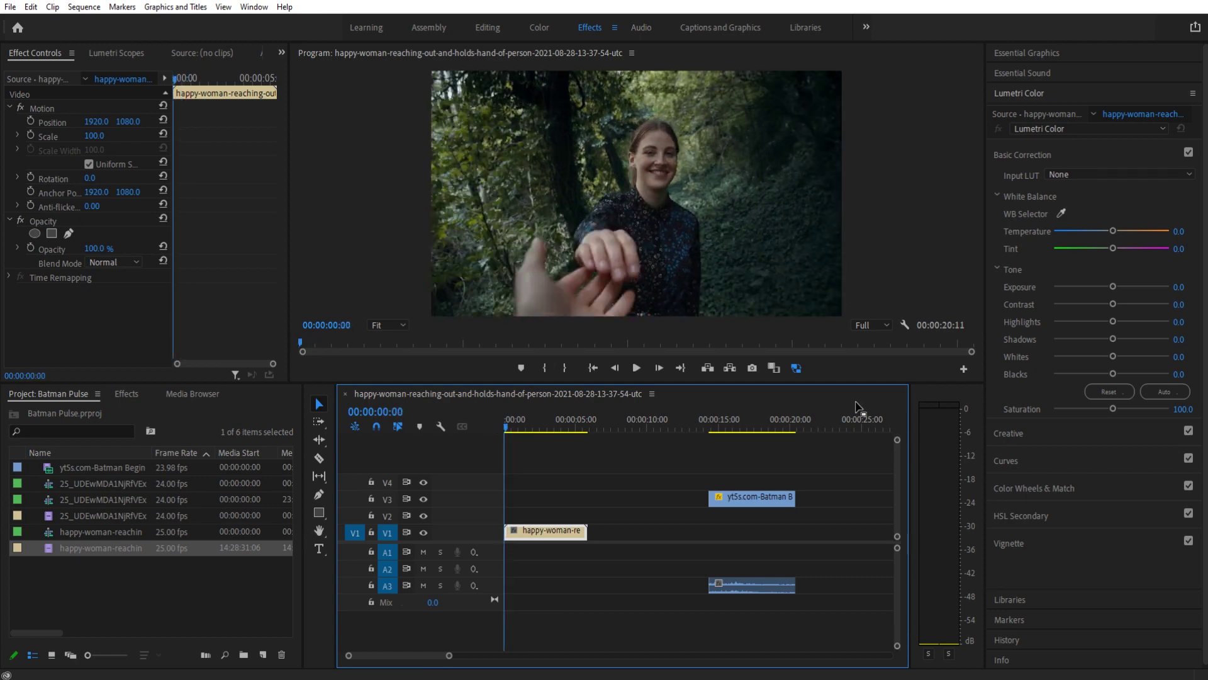
Color-correct the woman clip with Lumetri saturation 63.0, contrast 37.0 and blacks -1.1
drag(1103, 407, 1088, 409)
drag(1112, 304, 1125, 302)
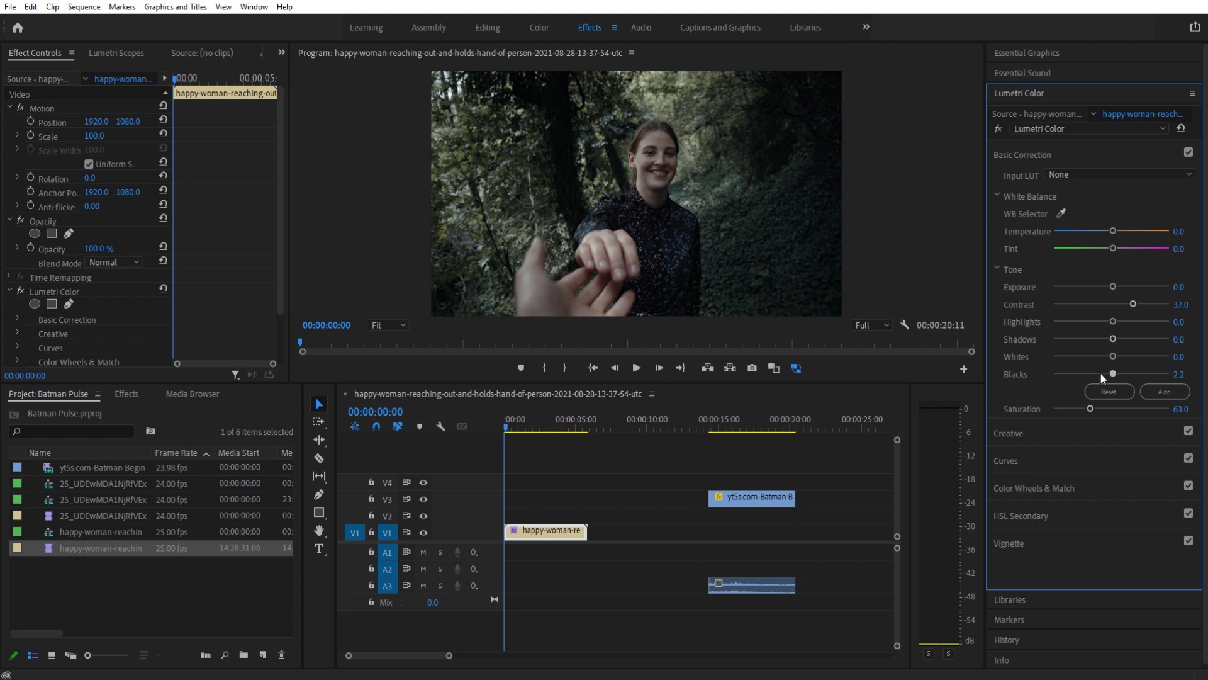
drag(1100, 372, 1111, 376)
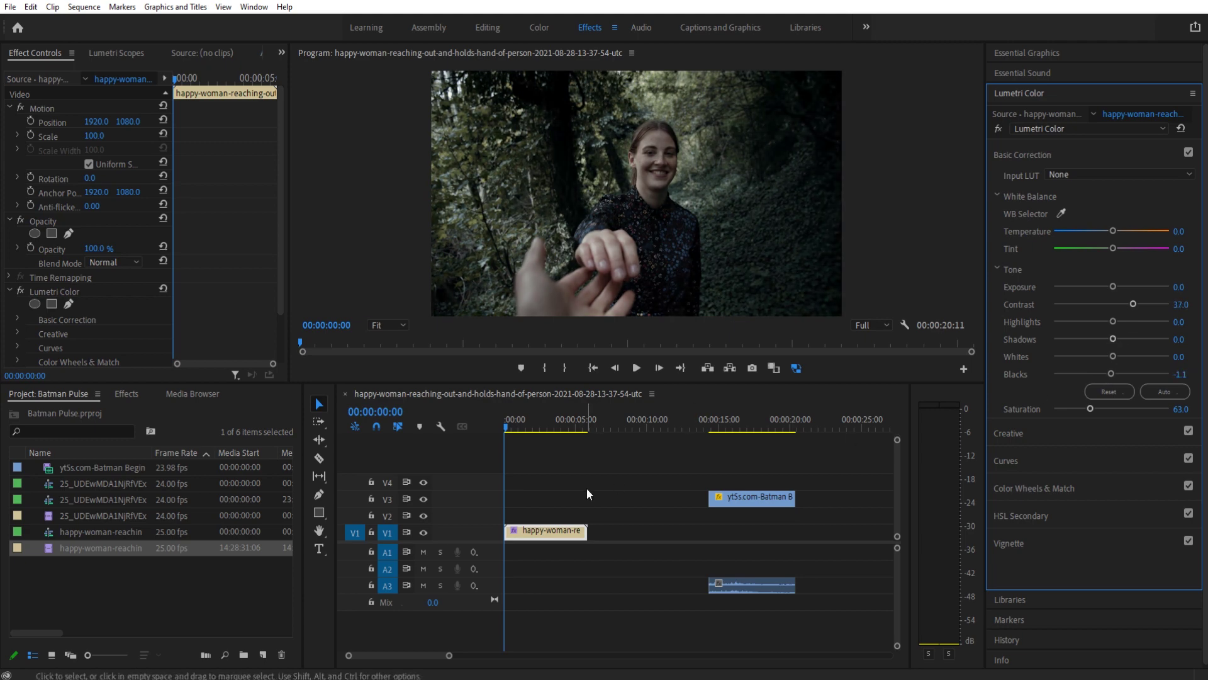
click(557, 470)
Apply the Lens Distortion effect from the Distort video effects to the woman clip on V1
click(147, 391)
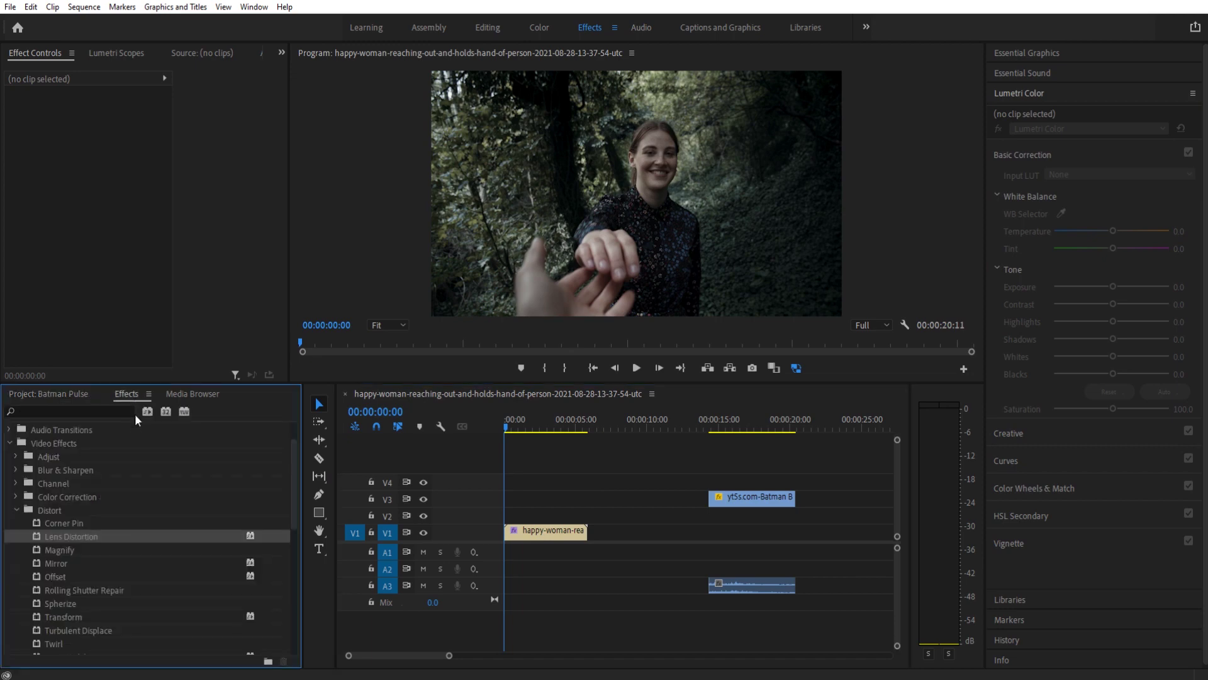
click(89, 496)
scroll(83, 497, down, 1)
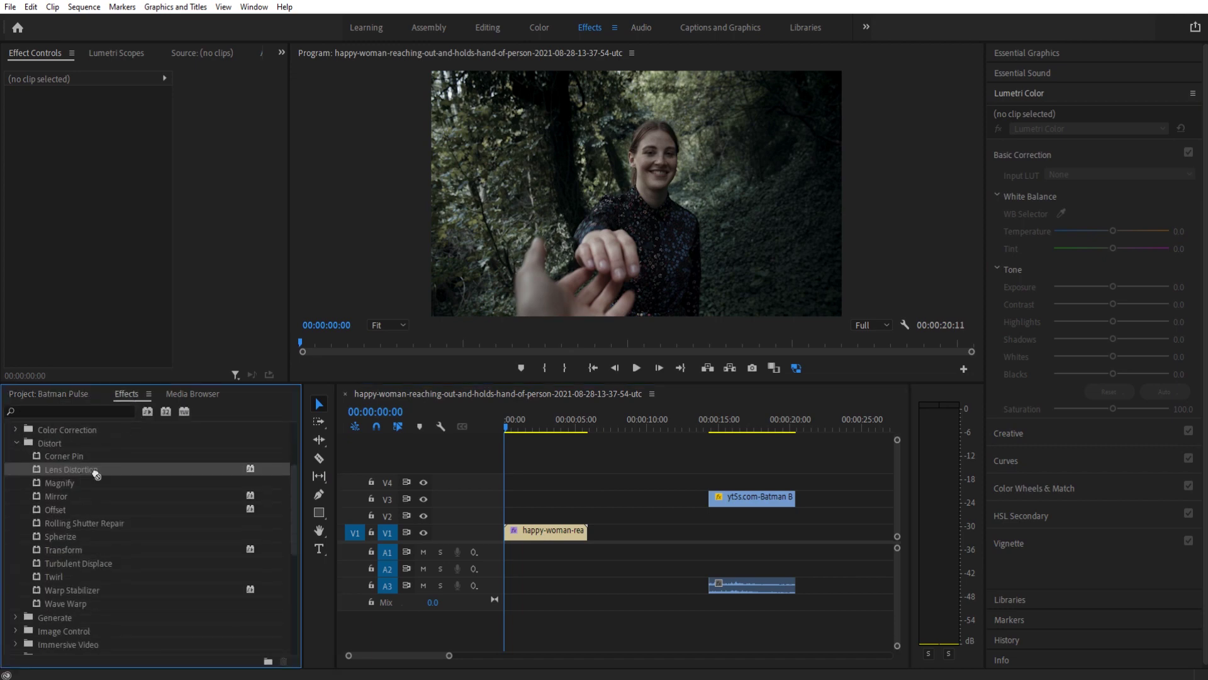
drag(96, 474, 546, 532)
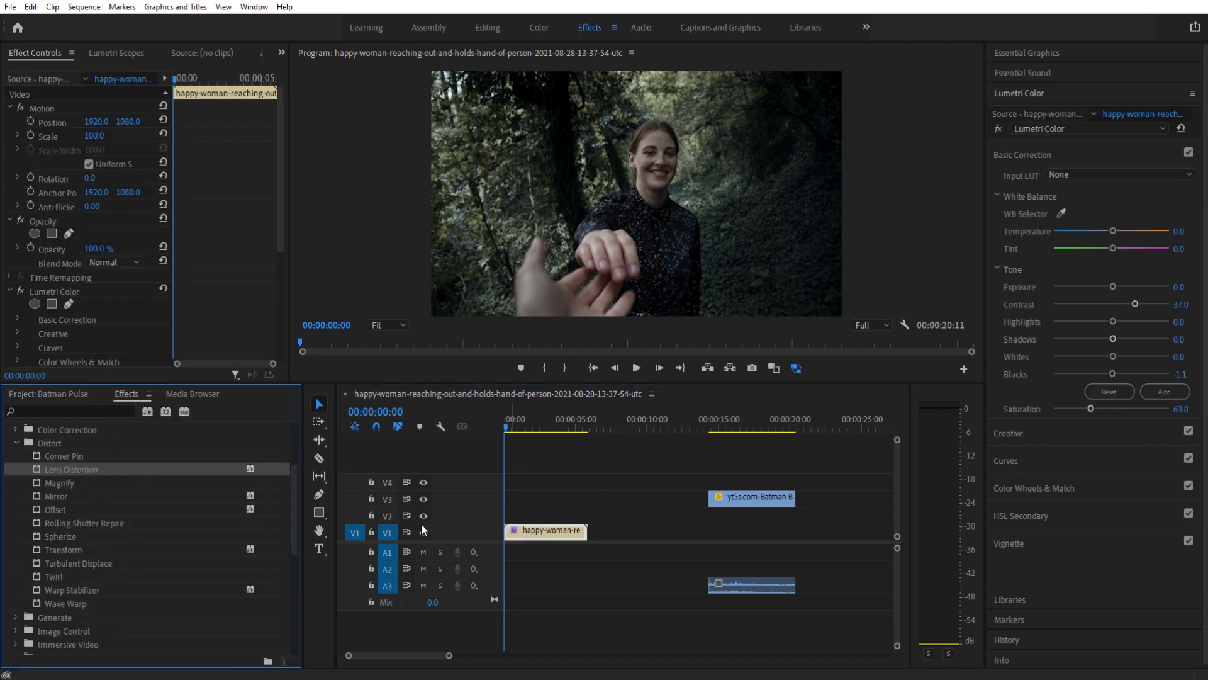
Apply the Transform effect from the Distort video effects to the woman clip
click(59, 550)
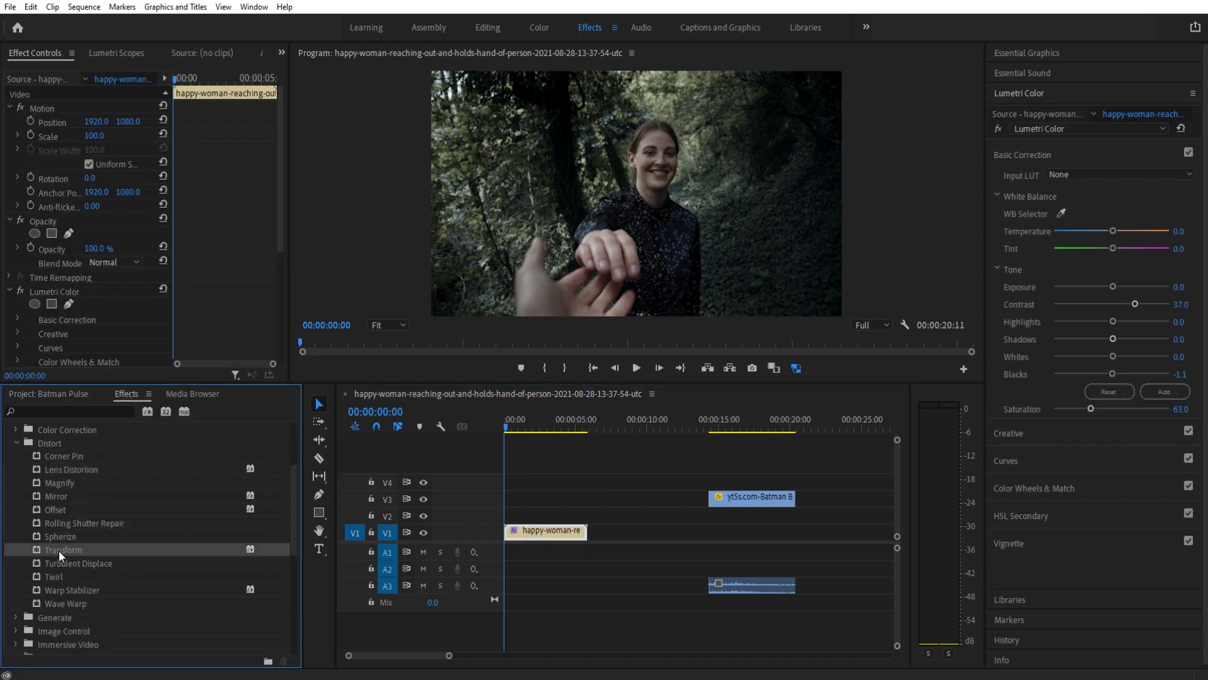
click(44, 444)
drag(55, 549, 519, 536)
Set the woman clip's Motion scale to 125
scroll(120, 330, down, 8)
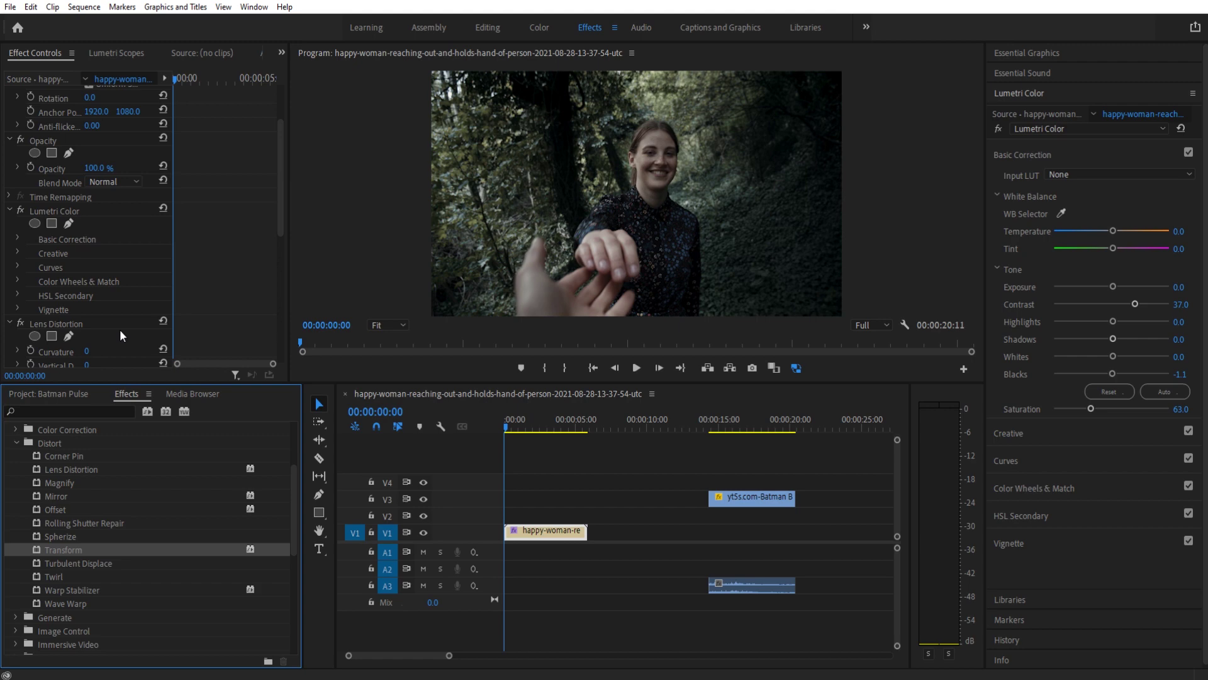
scroll(51, 308, up, 4)
scroll(46, 208, down, 5)
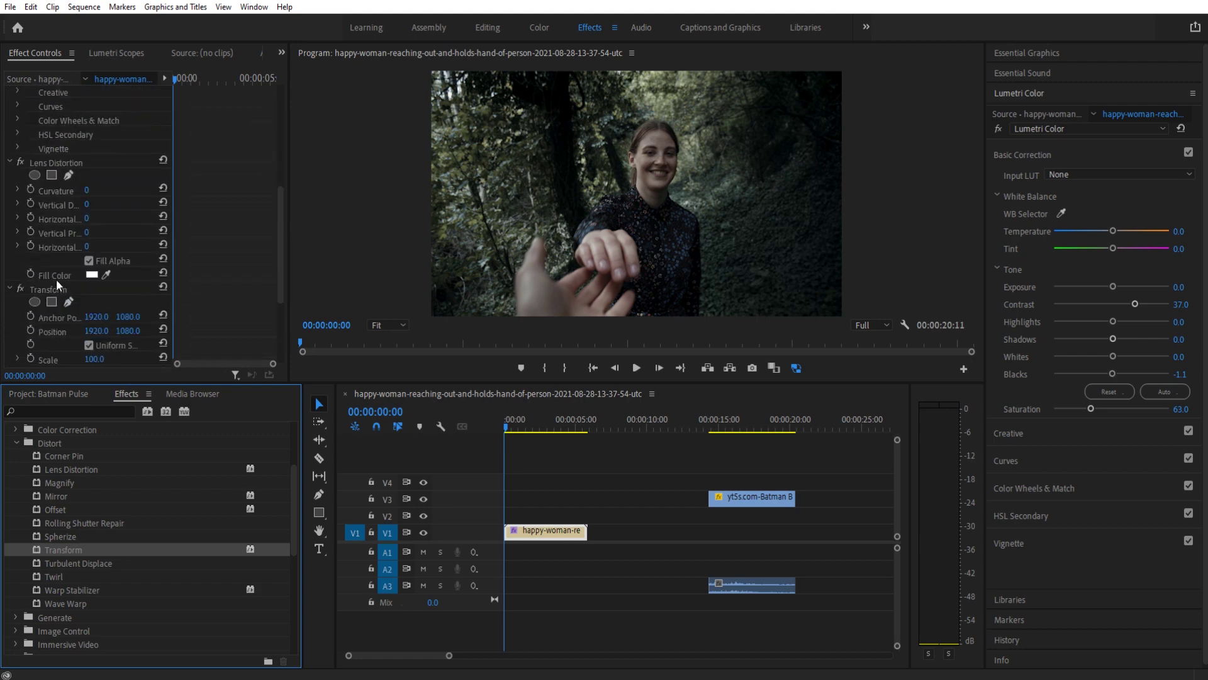
scroll(58, 297, up, 8)
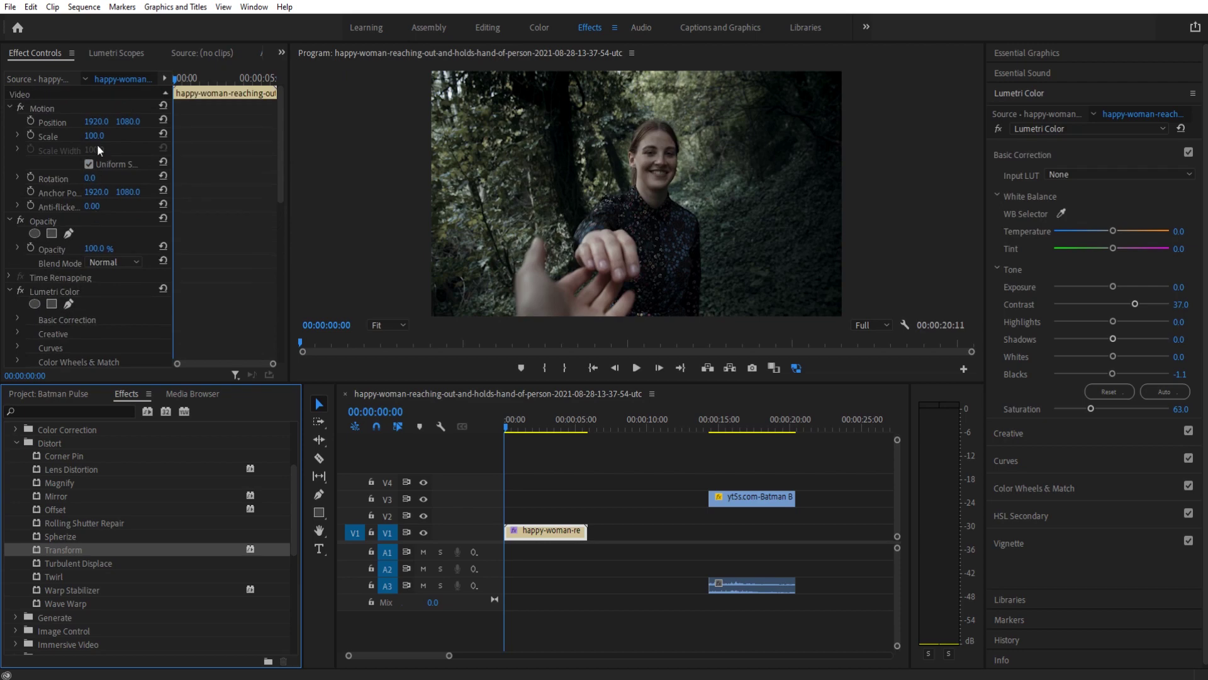
click(99, 136)
text(125)
key(Return)
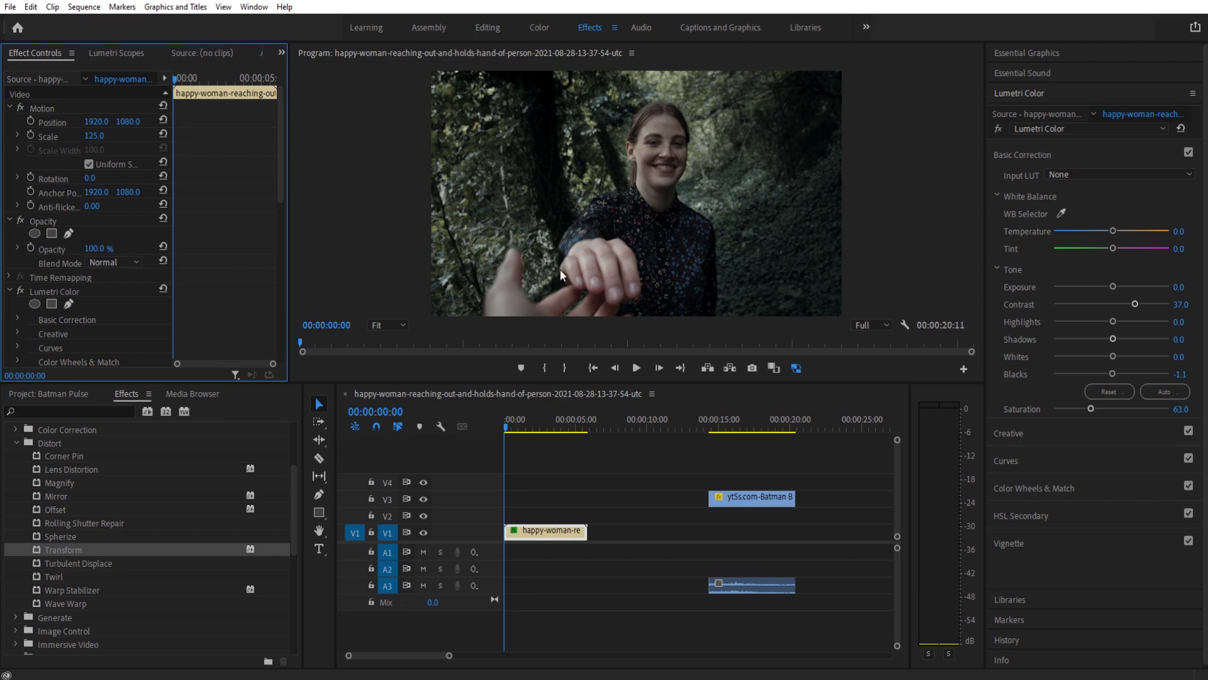
Try a Lens Distortion curvature of 16 on the woman clip and compare with the Batman reference clip
scroll(134, 167, down, 8)
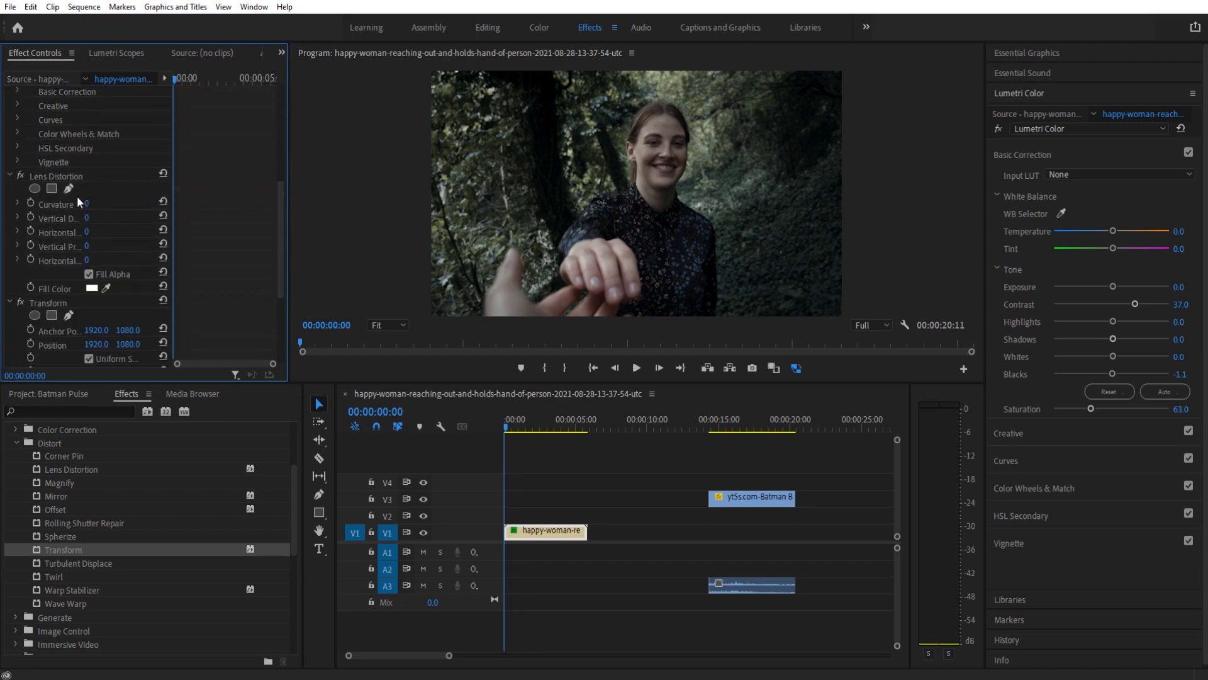
drag(86, 204, 103, 203)
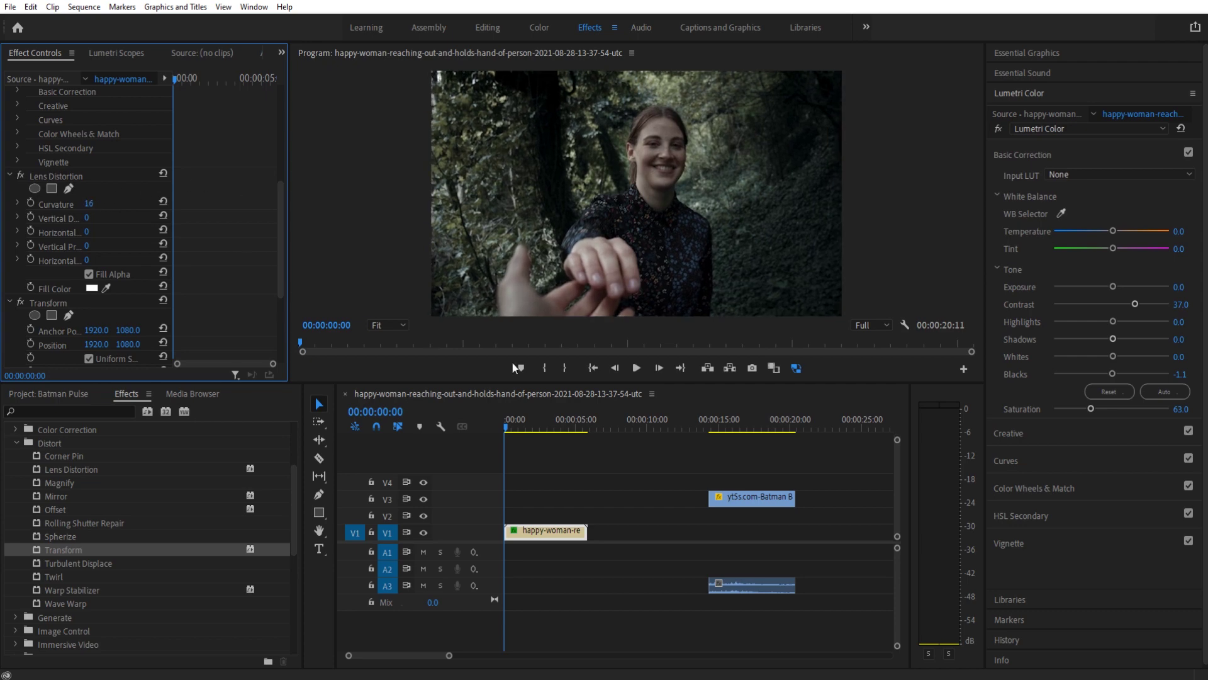
click(717, 420)
drag(719, 419, 734, 420)
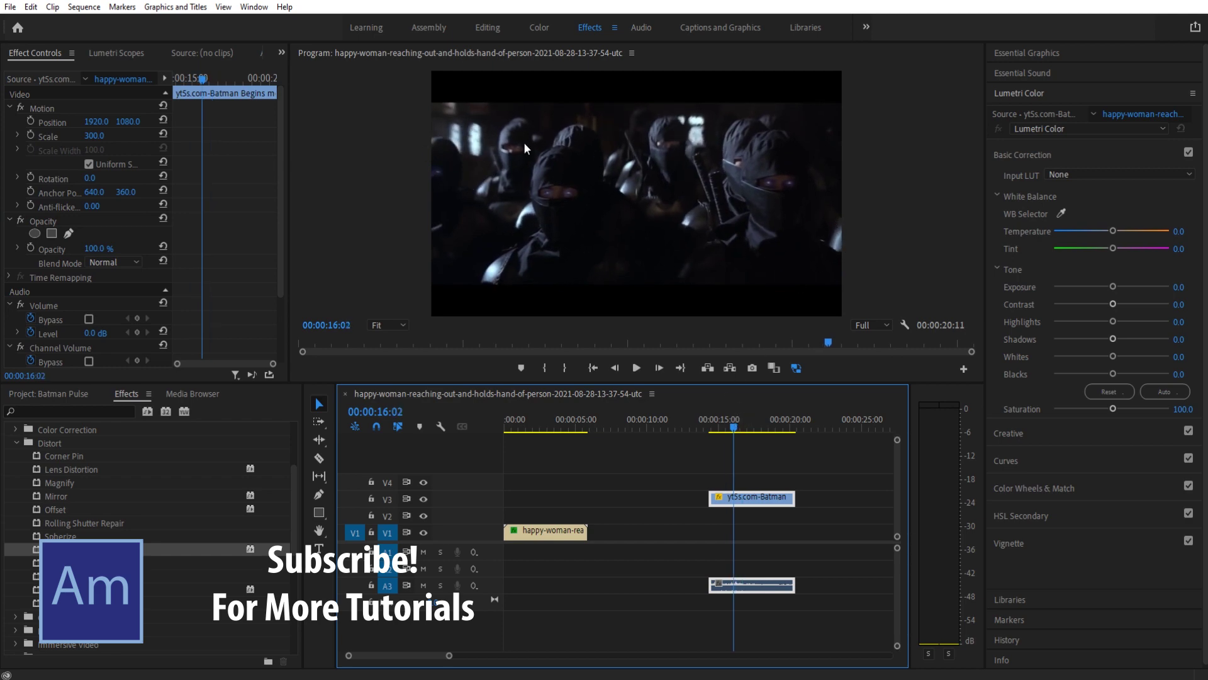
click(501, 421)
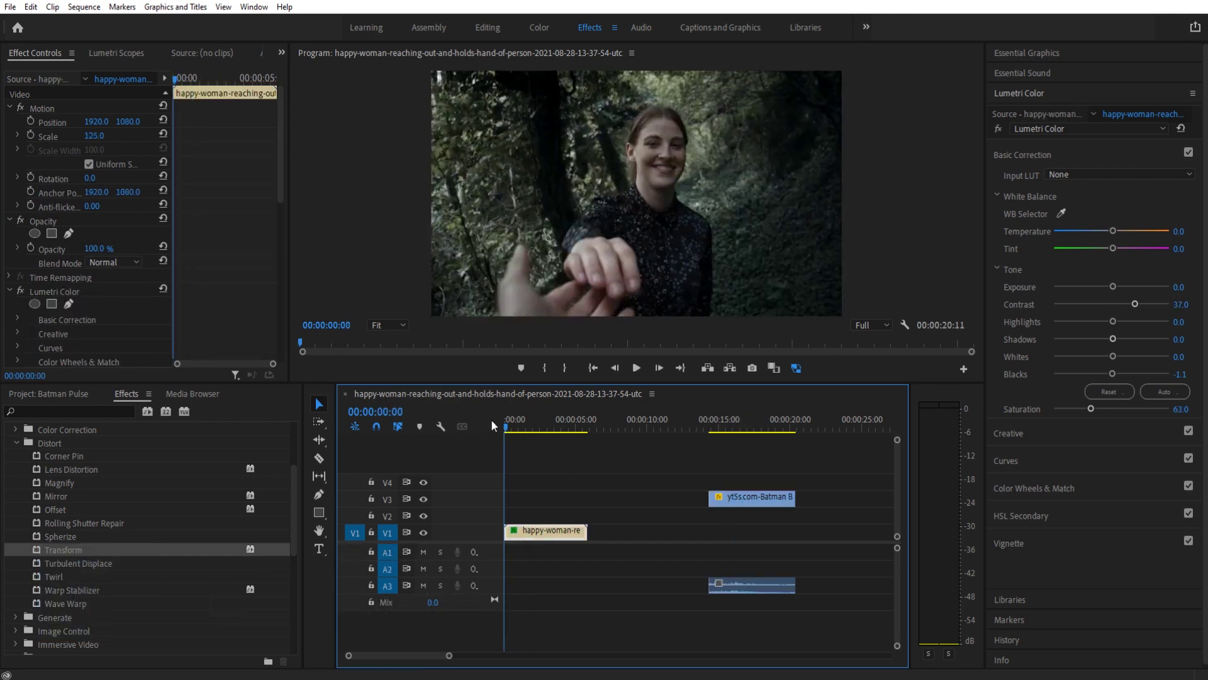
Set the Lens Distortion curvature to 0 and turn on its keyframing at 00:00:00:00 of the woman clip
scroll(76, 277, down, 4)
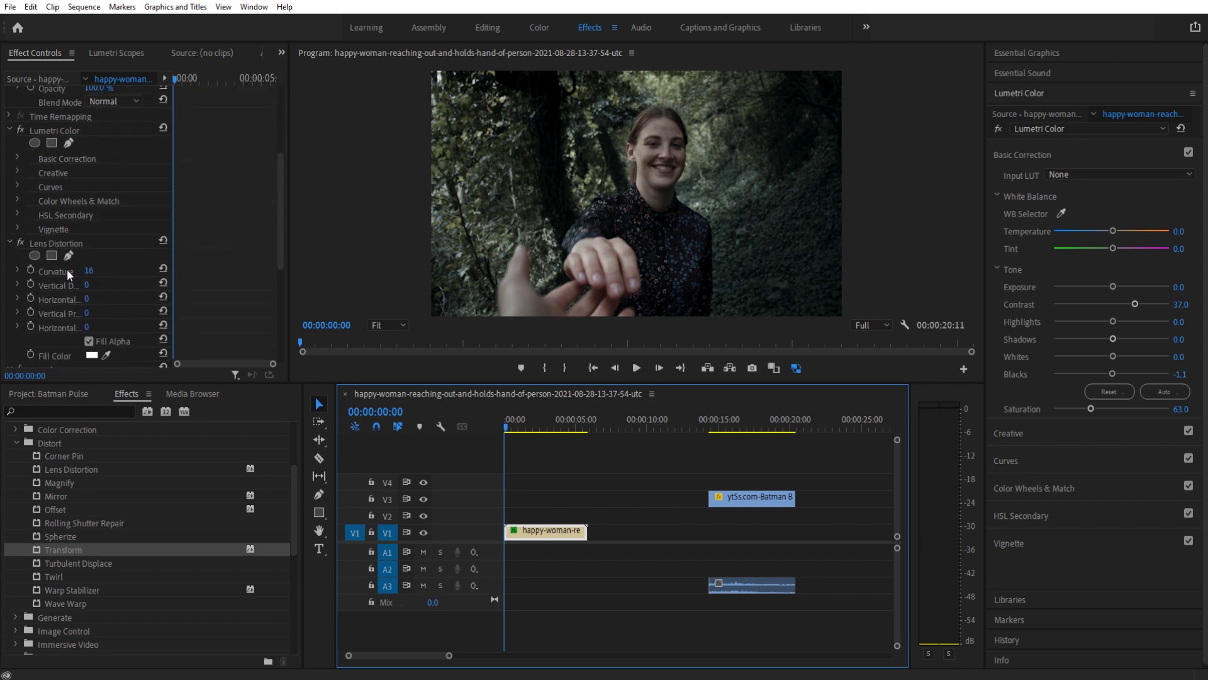
click(89, 270)
text(0)
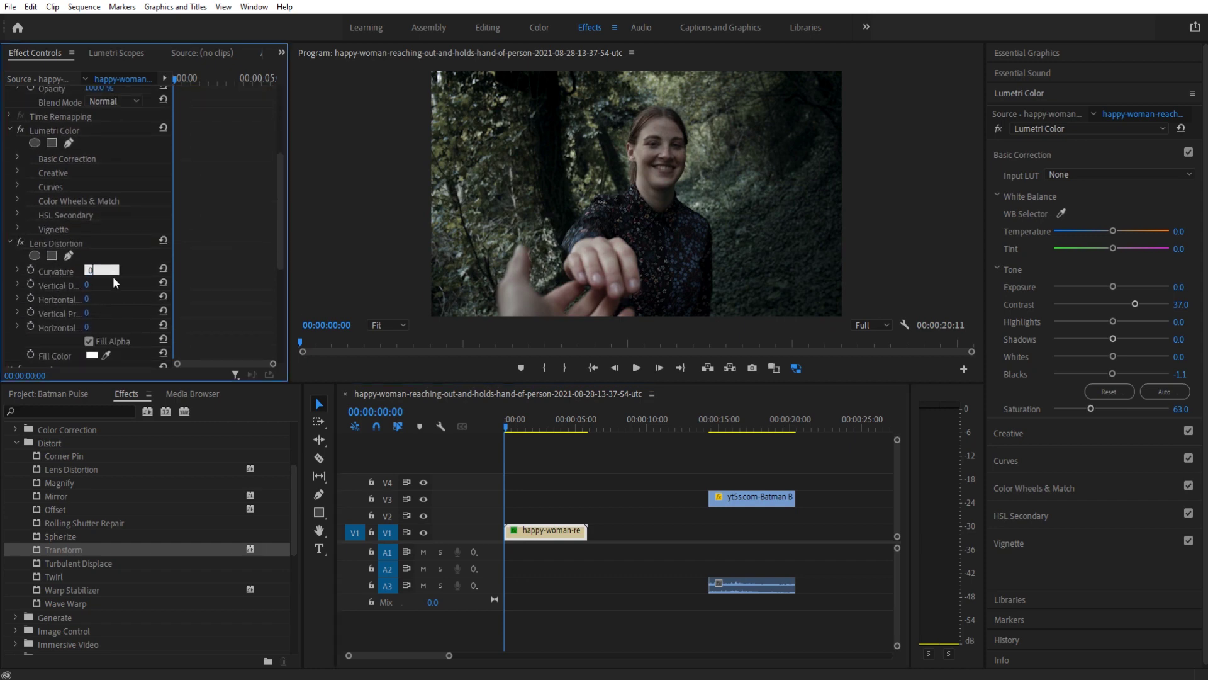
click(37, 270)
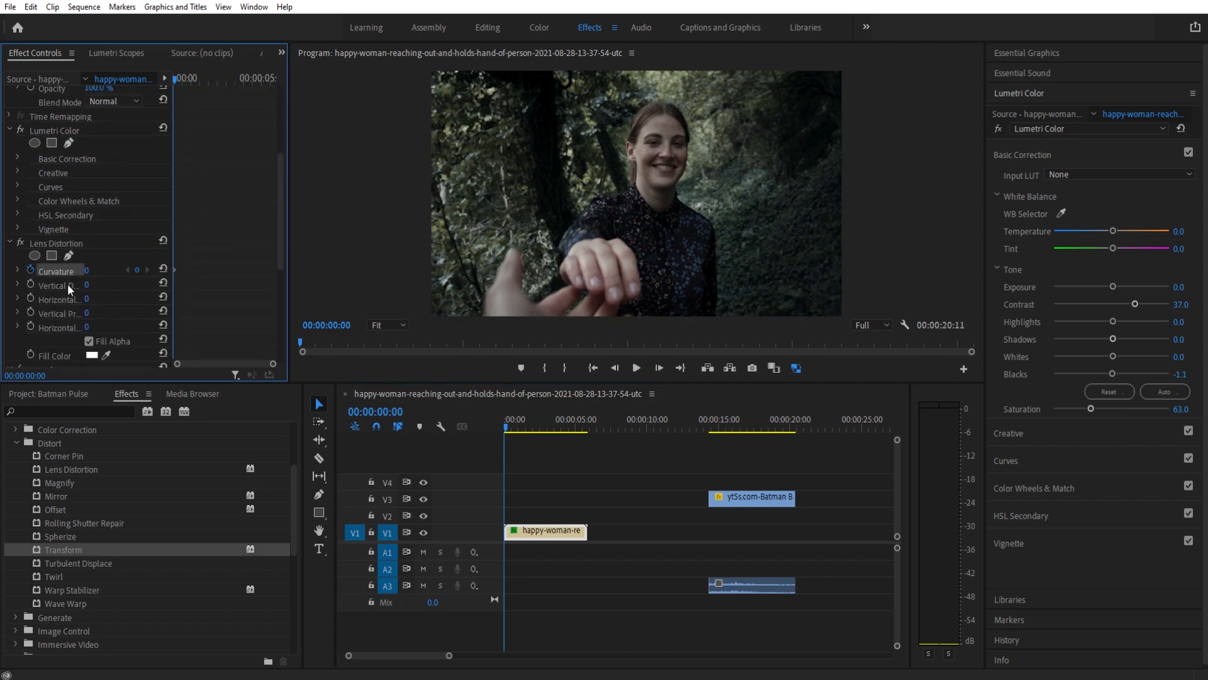
Add a Lens Distortion curvature keyframe of 12 at 00:00:00:03 on the woman clip
click(660, 366)
click(660, 367)
click(660, 366)
drag(88, 270, 102, 271)
click(102, 270)
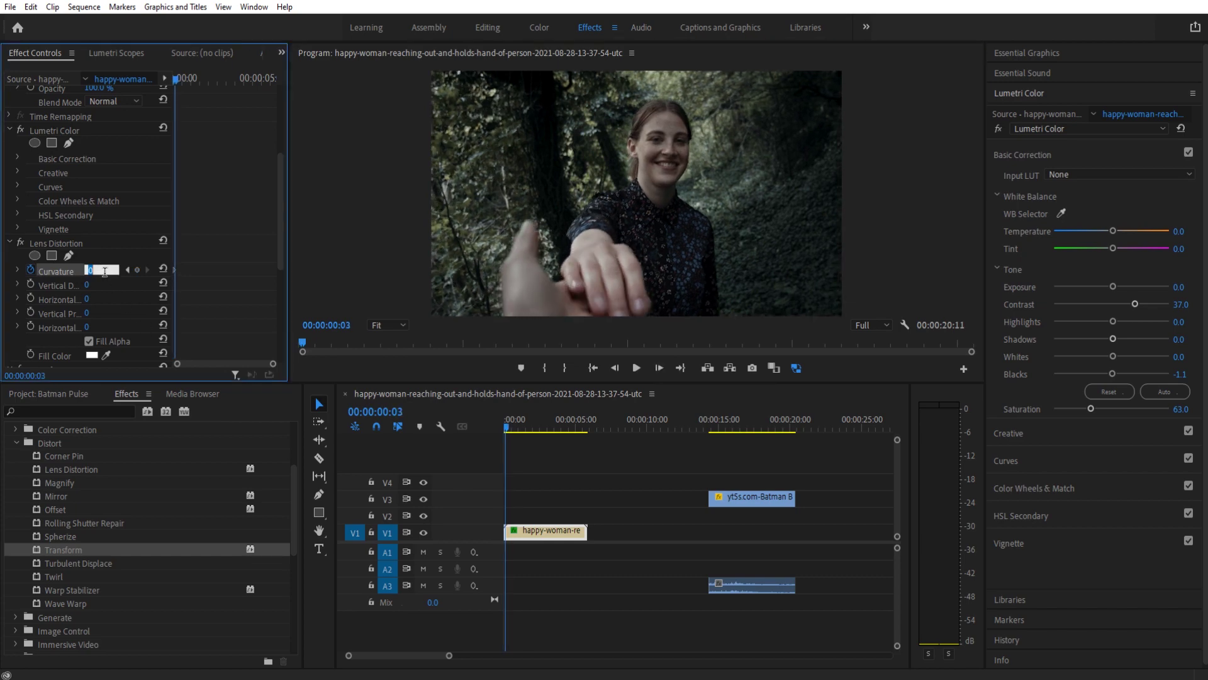
text(12)
click(659, 368)
Add Lens Distortion curvature keyframes of -10 at 00:00:00:06 and 0 at 00:00:00:08 on the woman clip
click(659, 368)
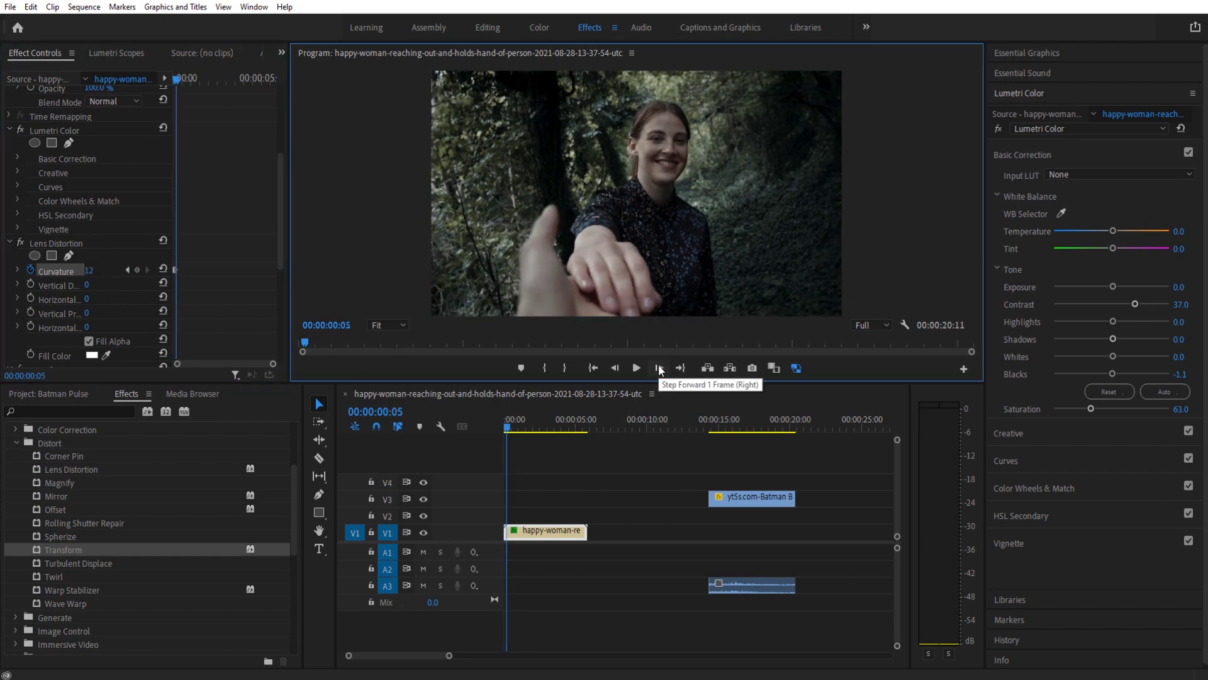
click(659, 368)
click(100, 268)
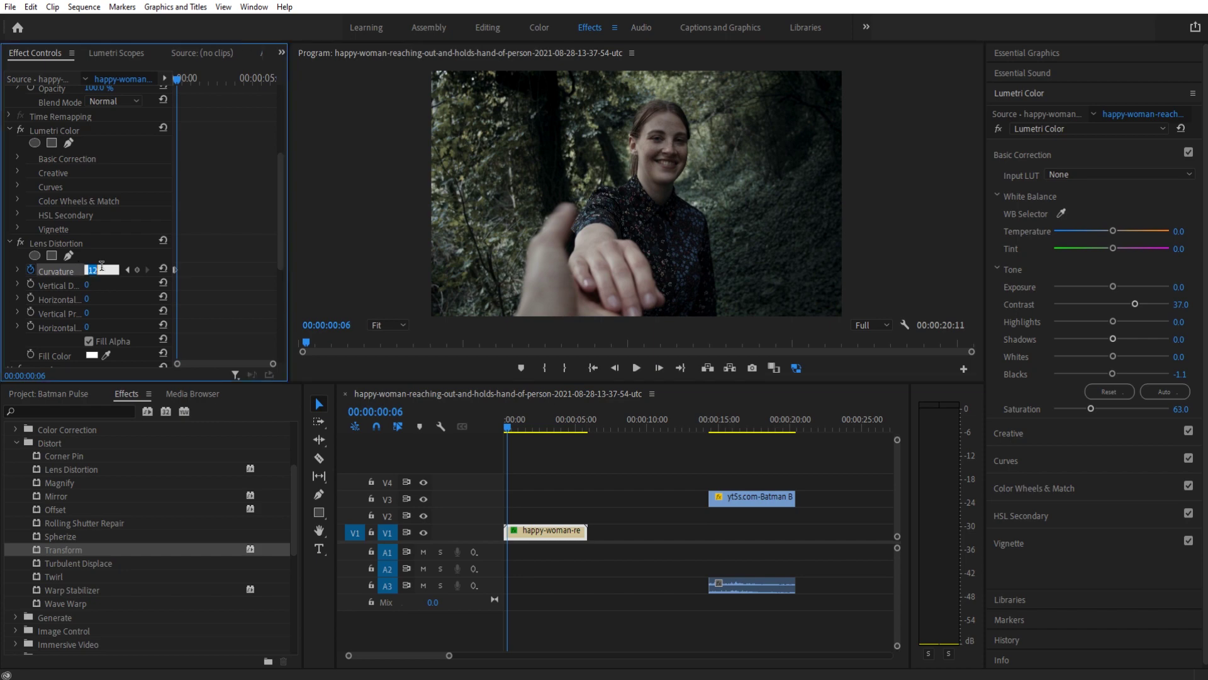
text(-10)
click(657, 368)
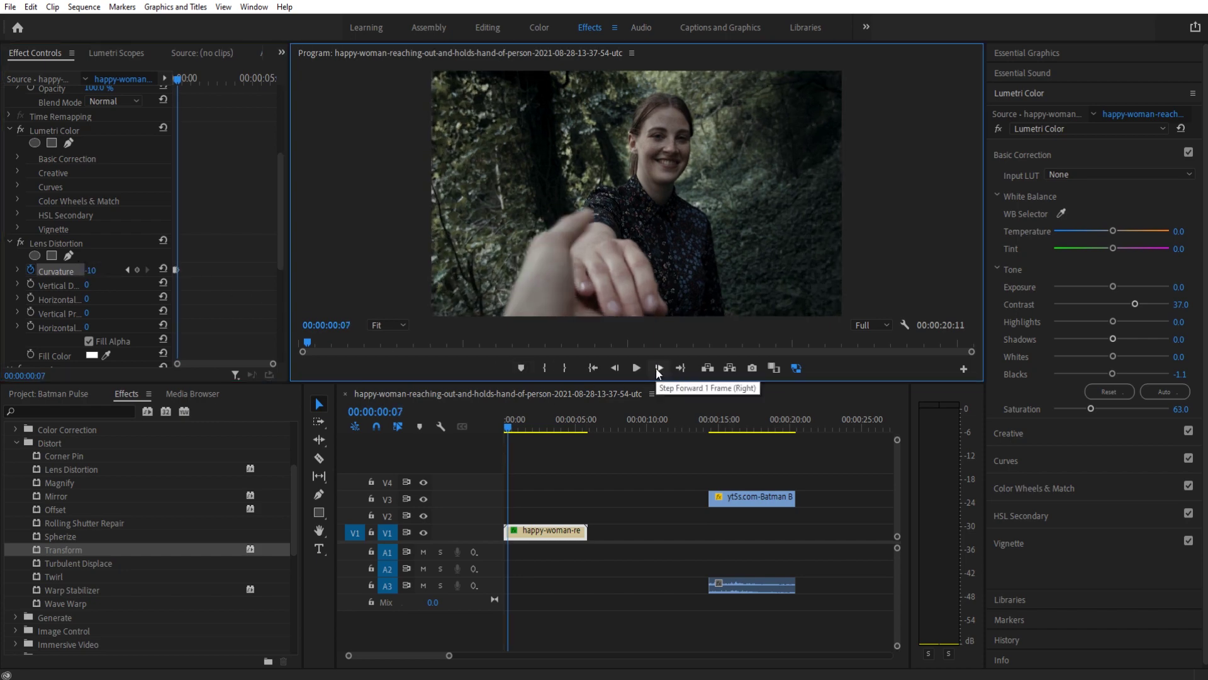
click(657, 368)
click(107, 268)
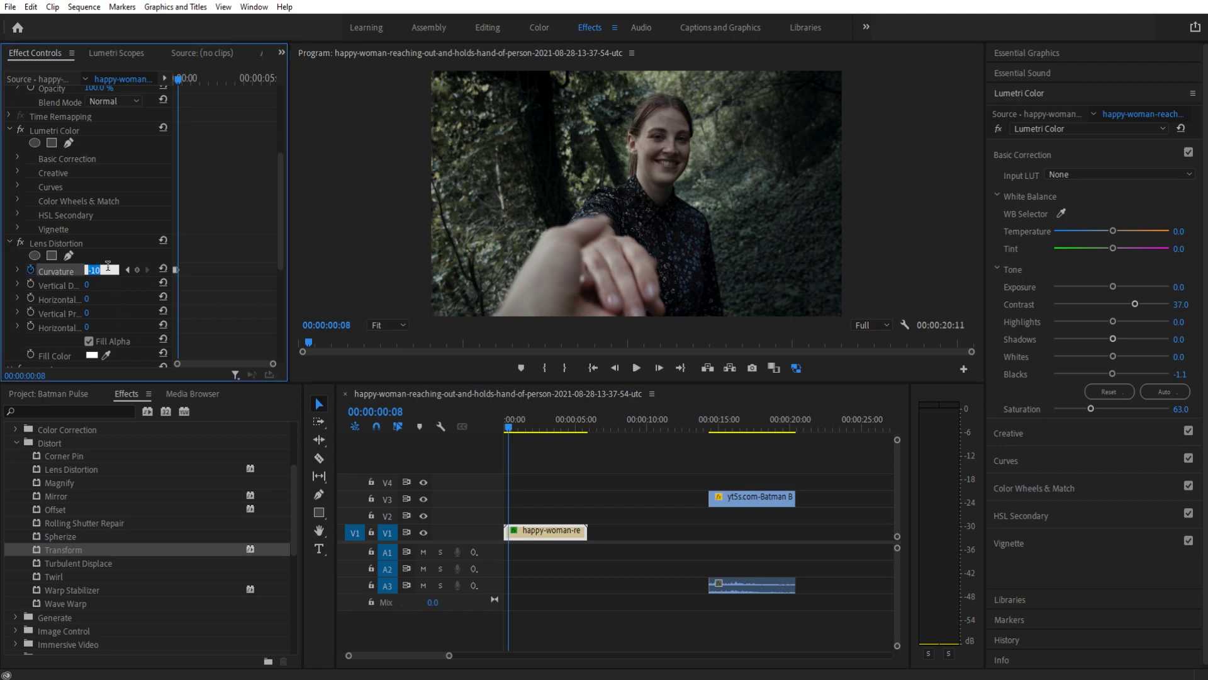
text(0)
key(Return)
Add a Lens Distortion curvature keyframe of -8 at 00:00:00:10 on the woman clip
click(658, 367)
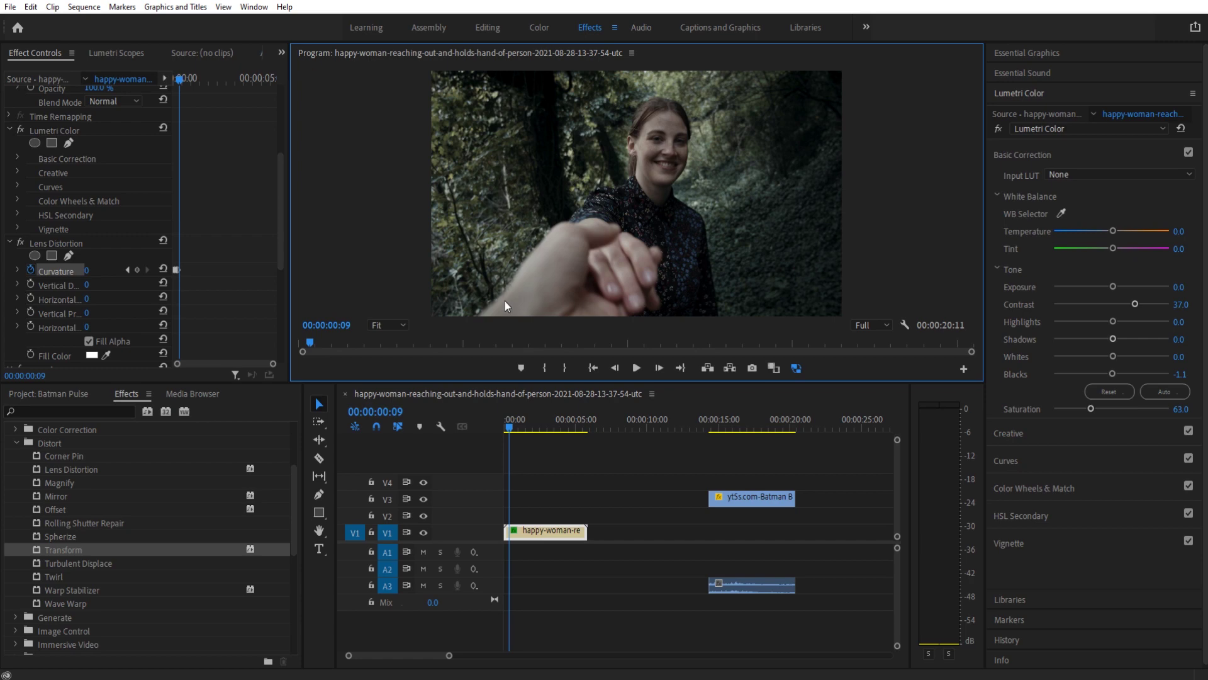
click(659, 368)
click(89, 270)
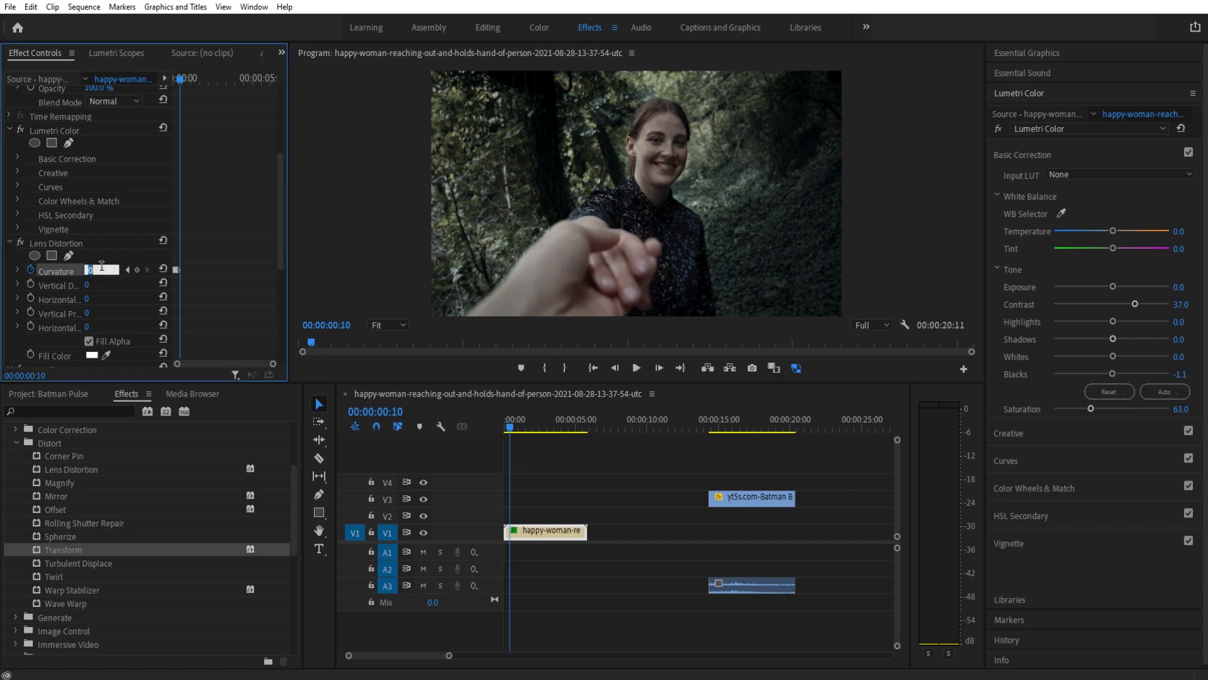
text(-18)
key(BackSpace)
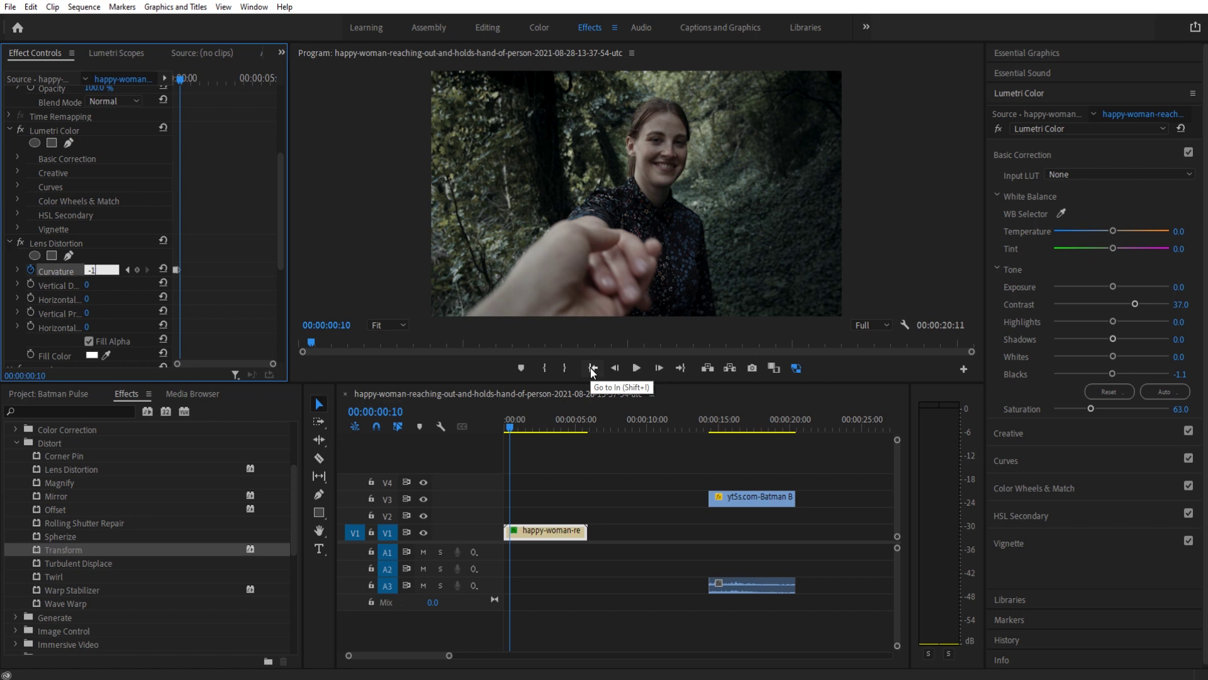
key(BackSpace)
text(8)
Add Lens Distortion curvature keyframes of 6 at 00:00:00:12 and 0 at 00:00:00:13 on the woman clip
click(659, 368)
click(659, 368)
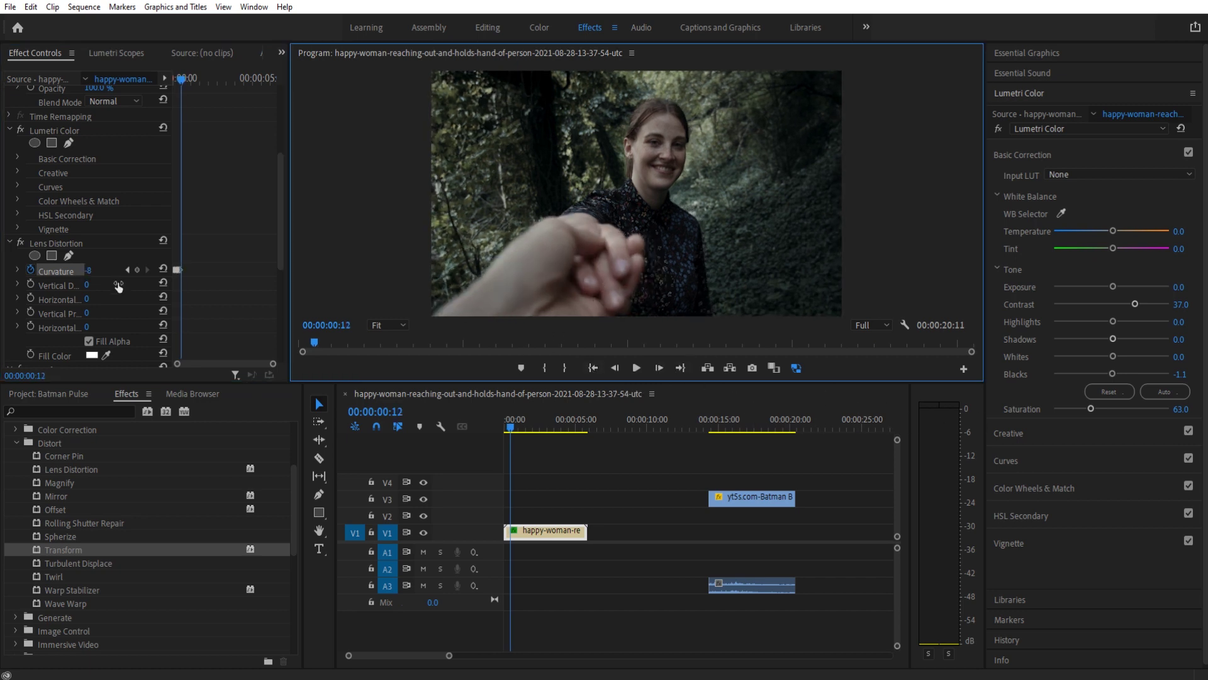
click(103, 271)
text(6)
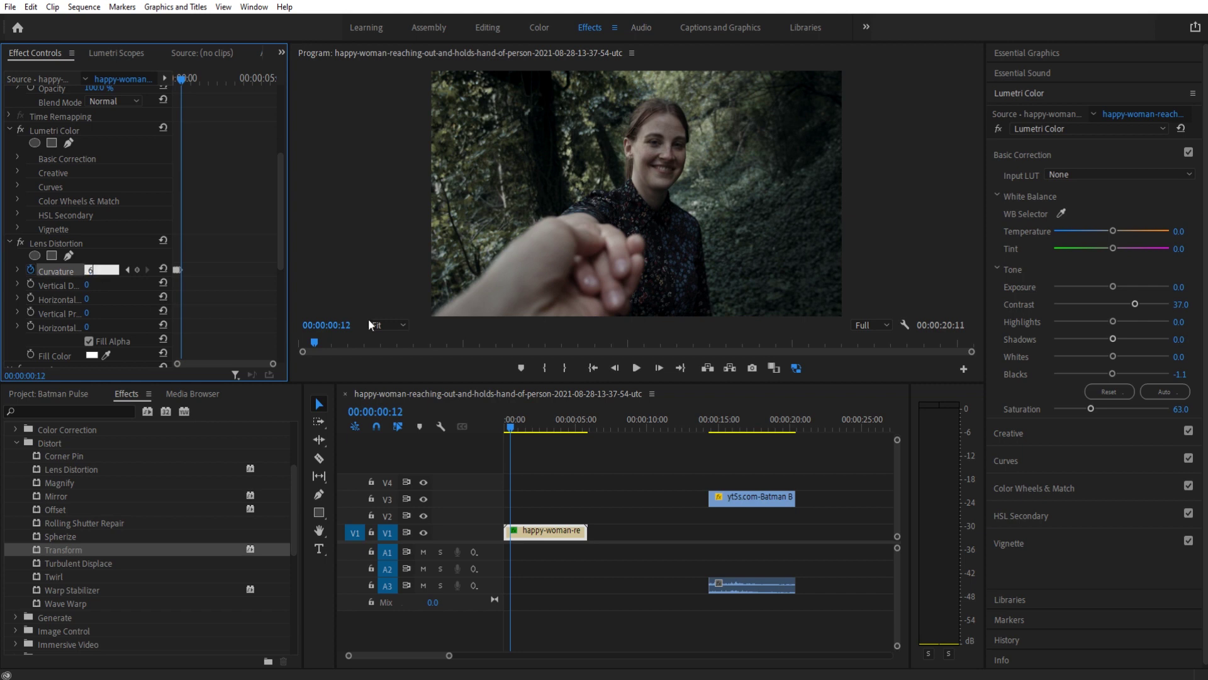
click(659, 367)
click(101, 269)
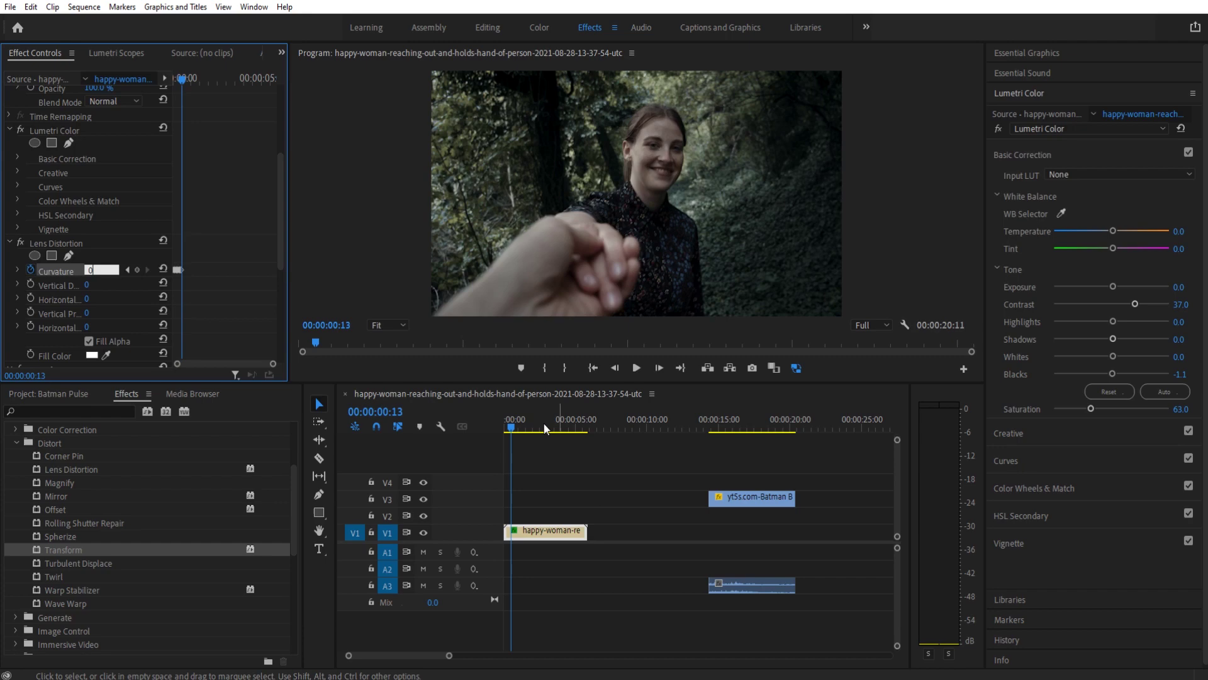
Play the opening of the woman clip to check the first curvature pulse
drag(544, 425, 466, 421)
key(space)
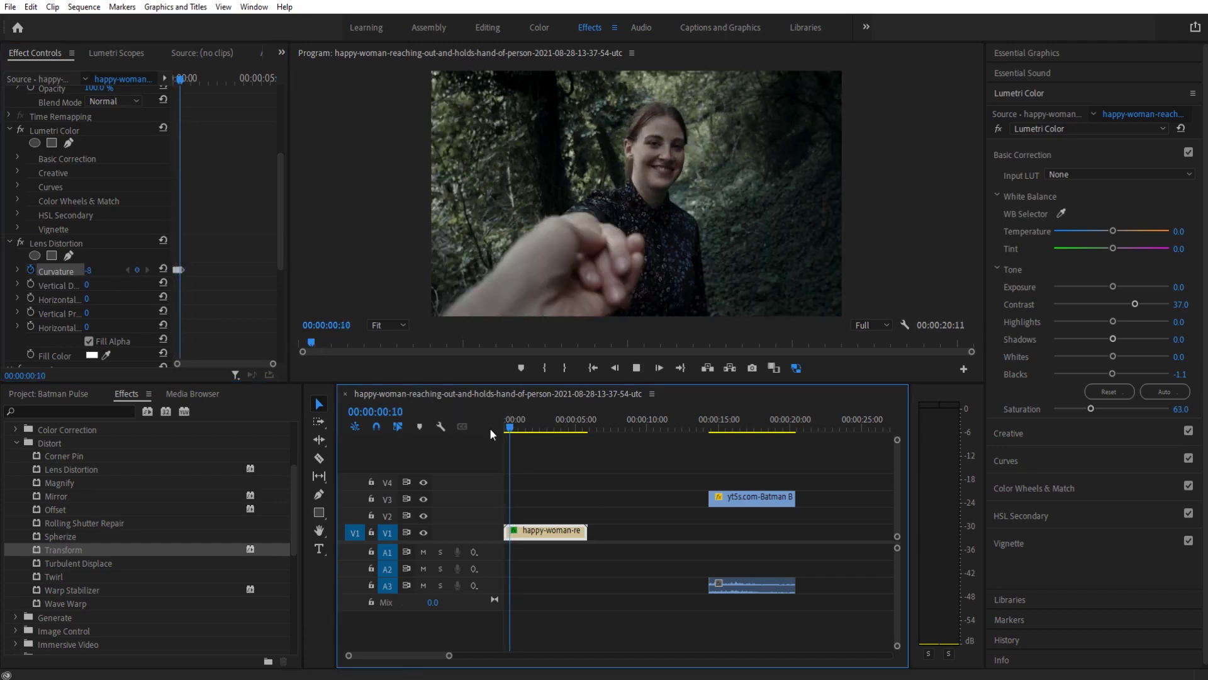
key(space)
key(Home)
key(space)
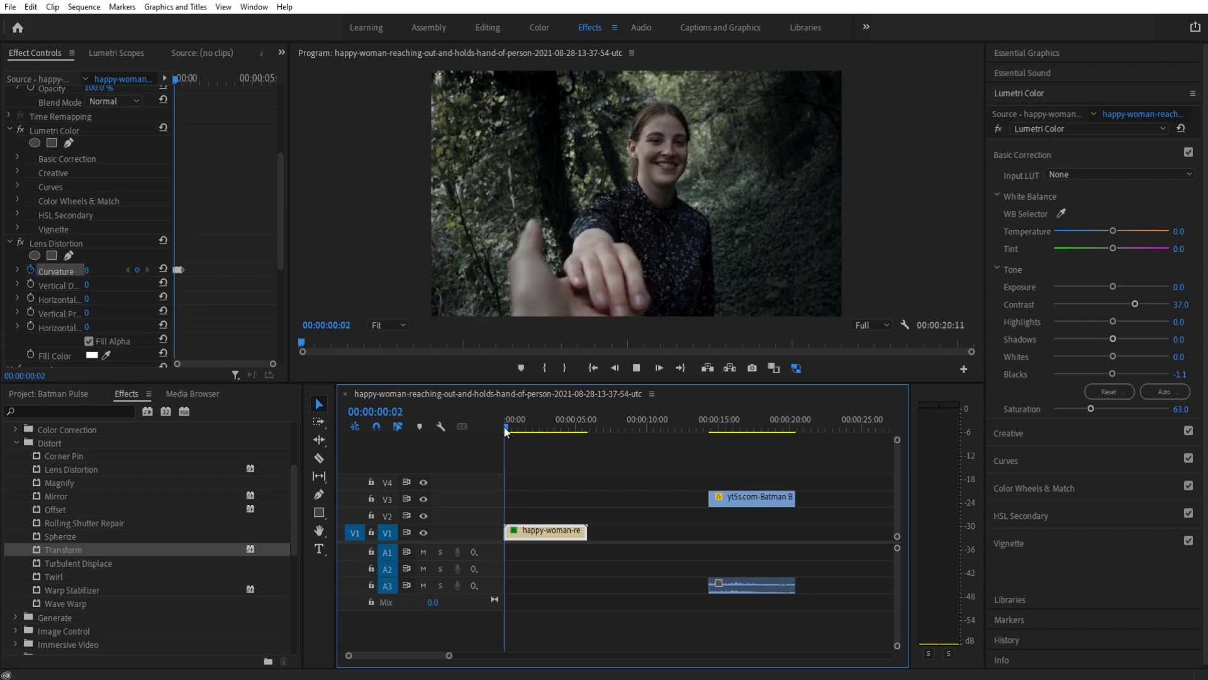
key(space)
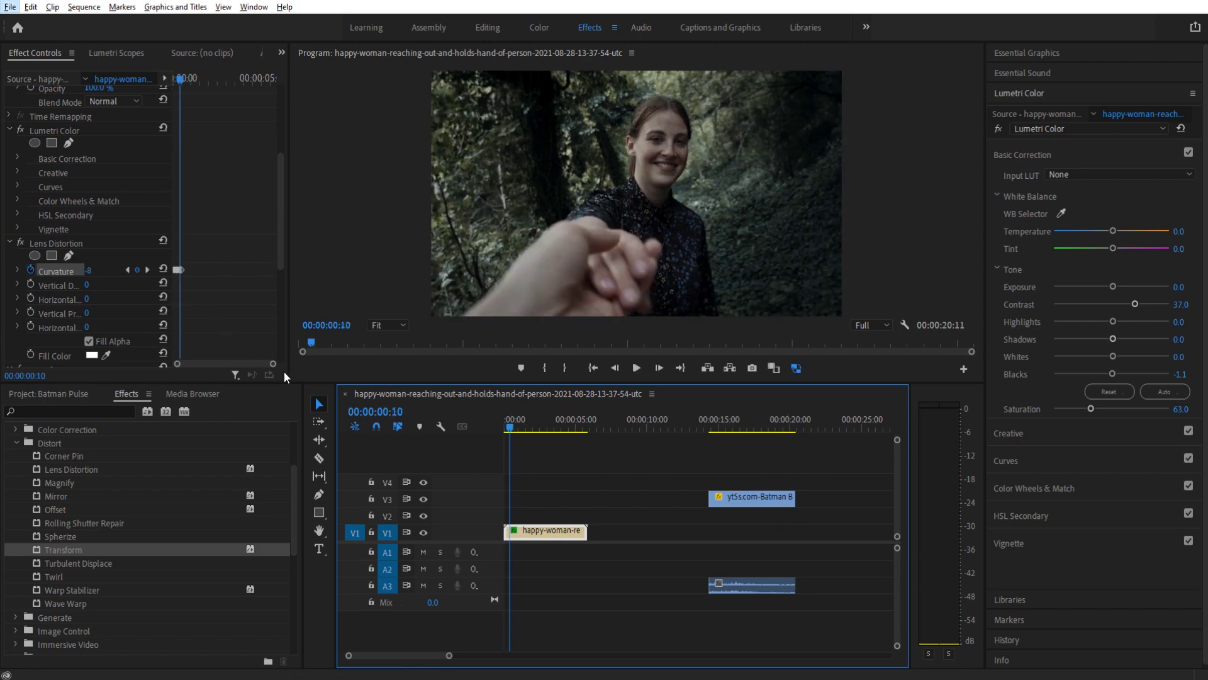
Copy all the Lens Distortion curvature keyframes and paste them repeatedly along the rest of the woman clip
drag(272, 364, 231, 365)
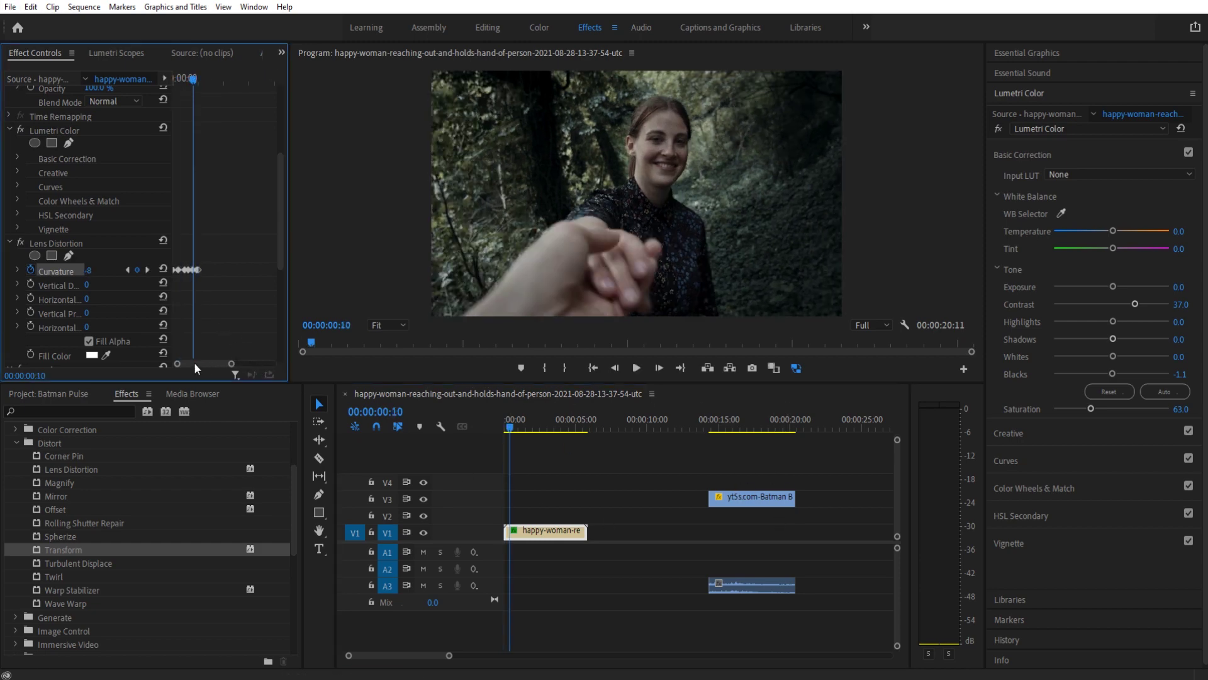
drag(225, 258, 119, 287)
drag(199, 85, 189, 79)
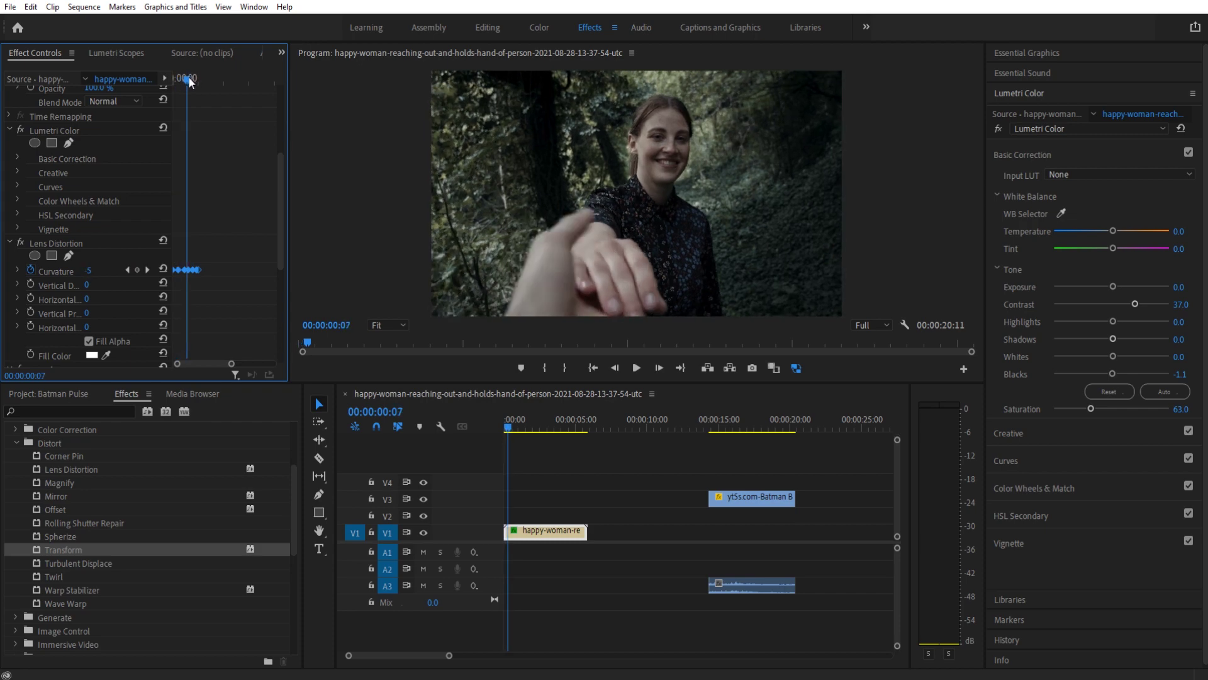
drag(189, 79, 245, 85)
drag(208, 363, 219, 363)
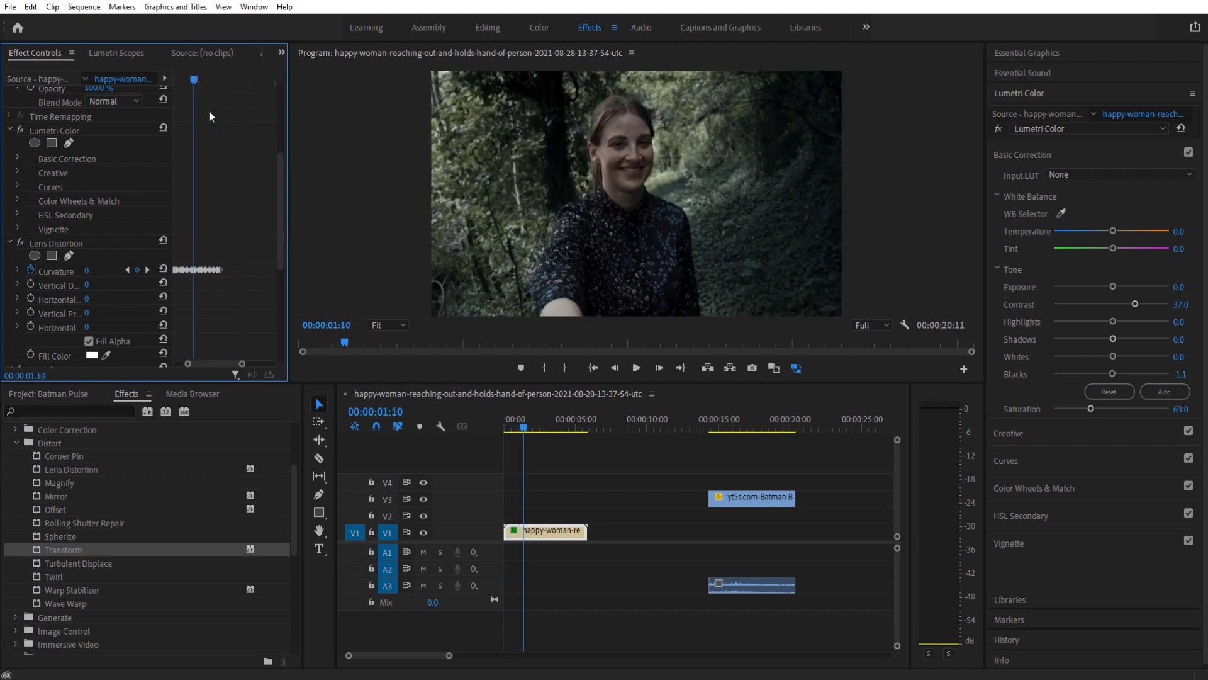
drag(205, 81, 268, 89)
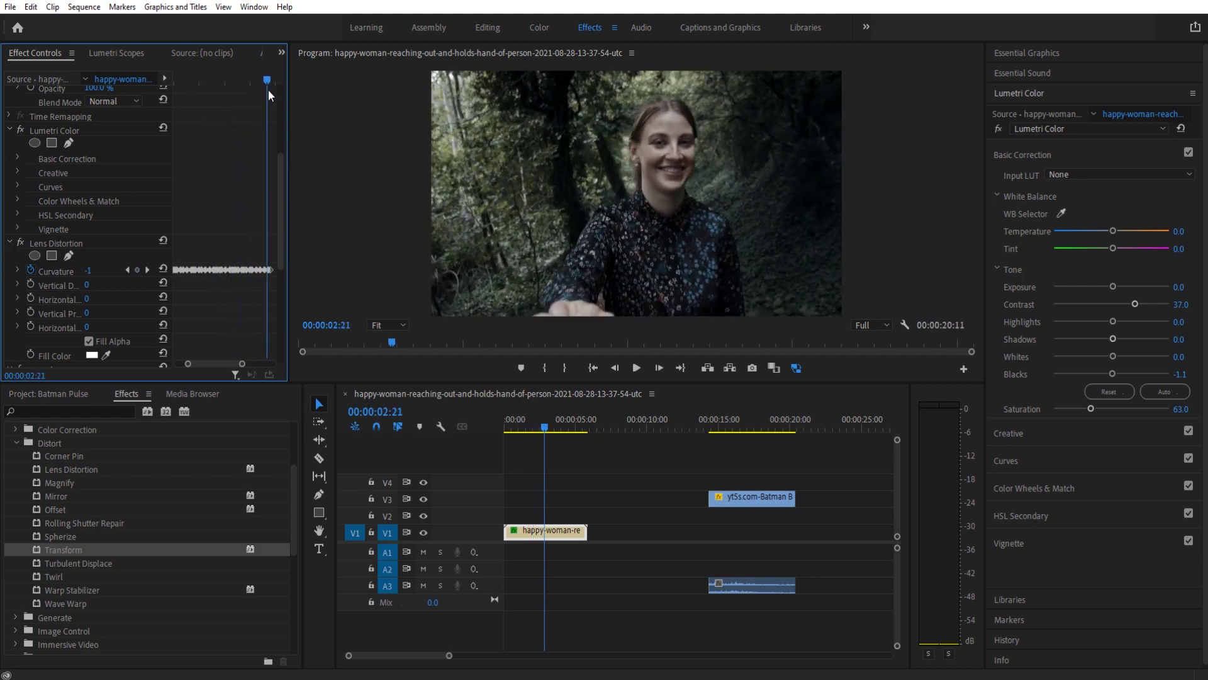
key(ctrl+v)
scroll(224, 361, down, 1)
drag(229, 363, 239, 363)
drag(216, 78, 270, 85)
drag(225, 364, 142, 358)
Play the woman clip from its start several times to review the repeated lens distortion pulse
click(457, 409)
key(Home)
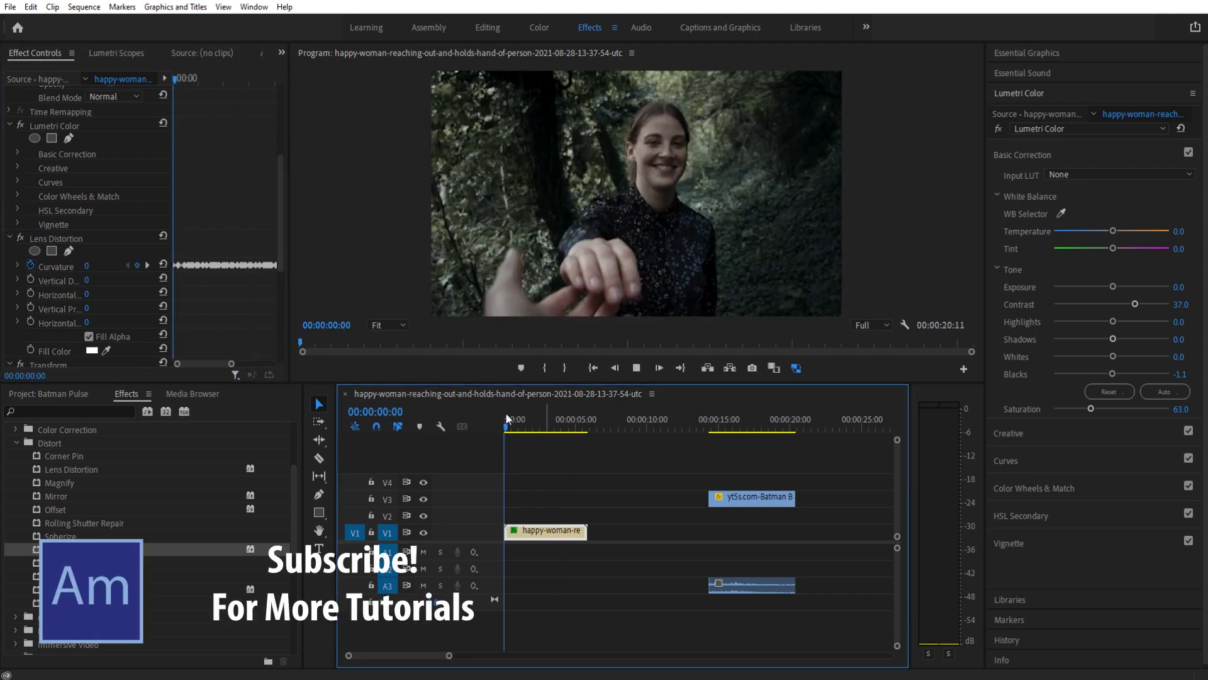
key(space)
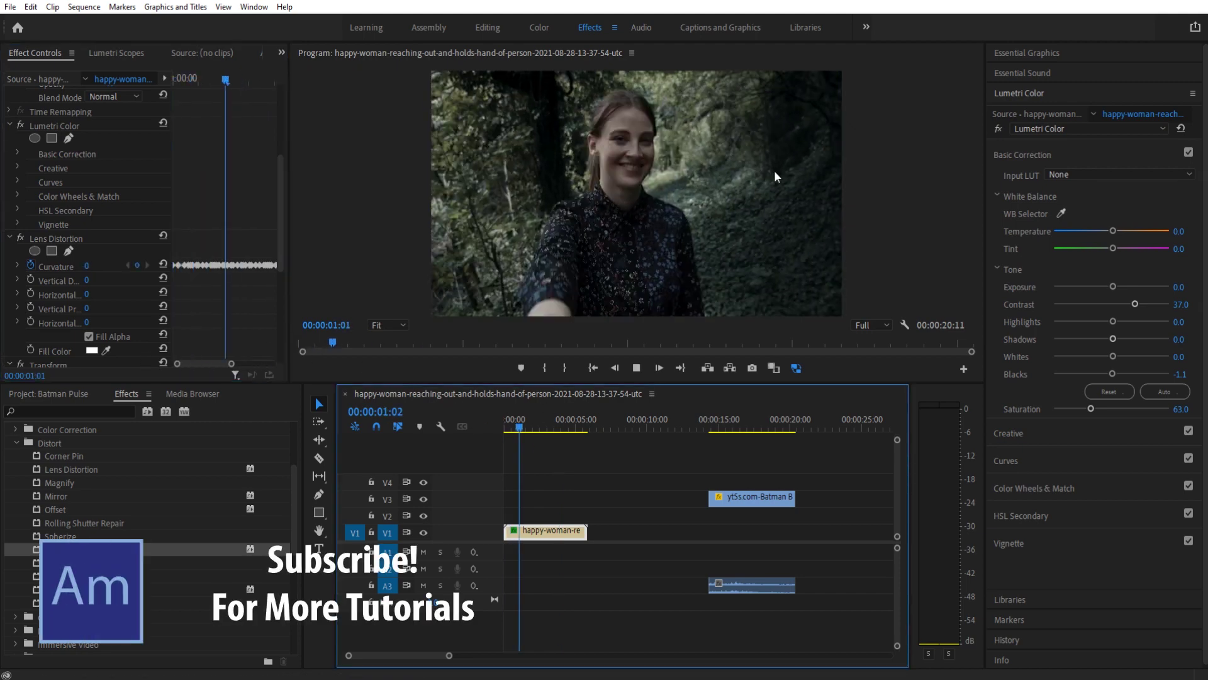
drag(533, 423, 490, 425)
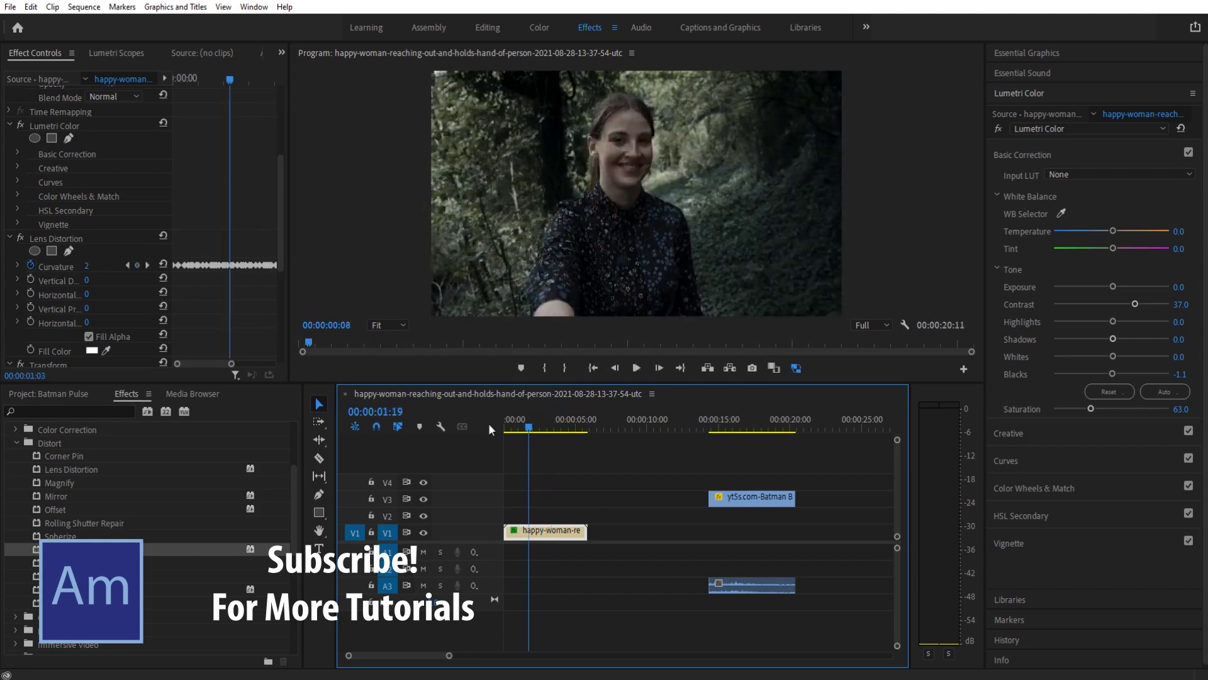
key(space)
click(502, 422)
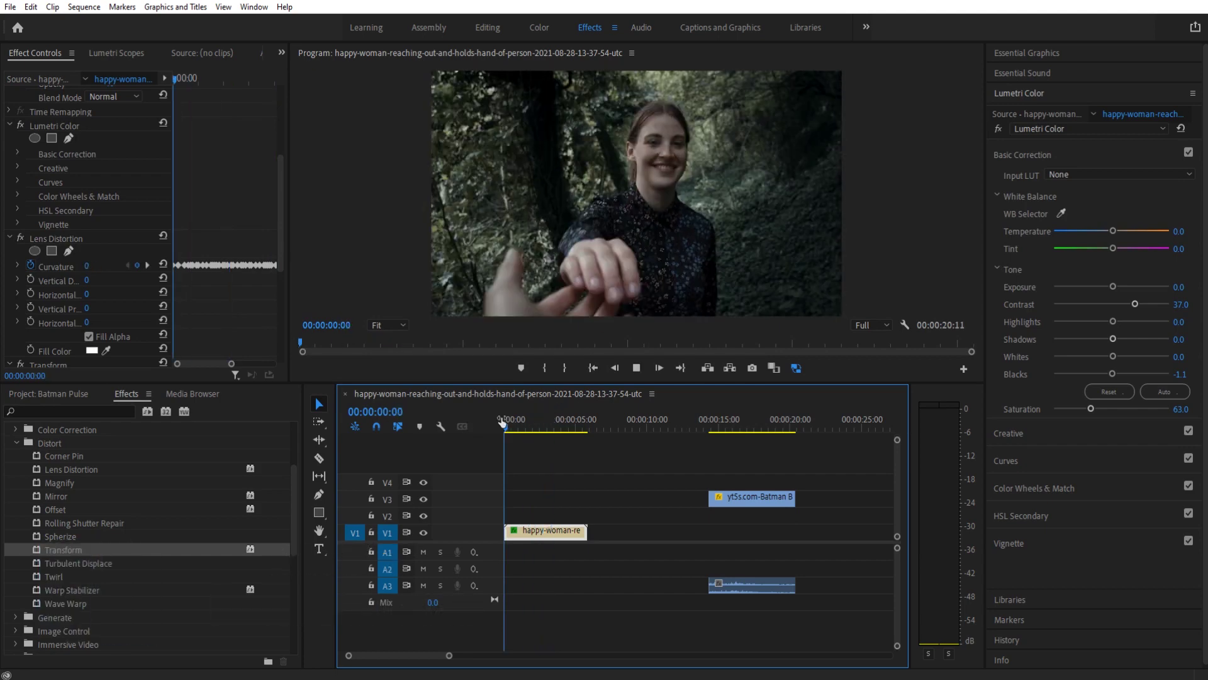
key(space)
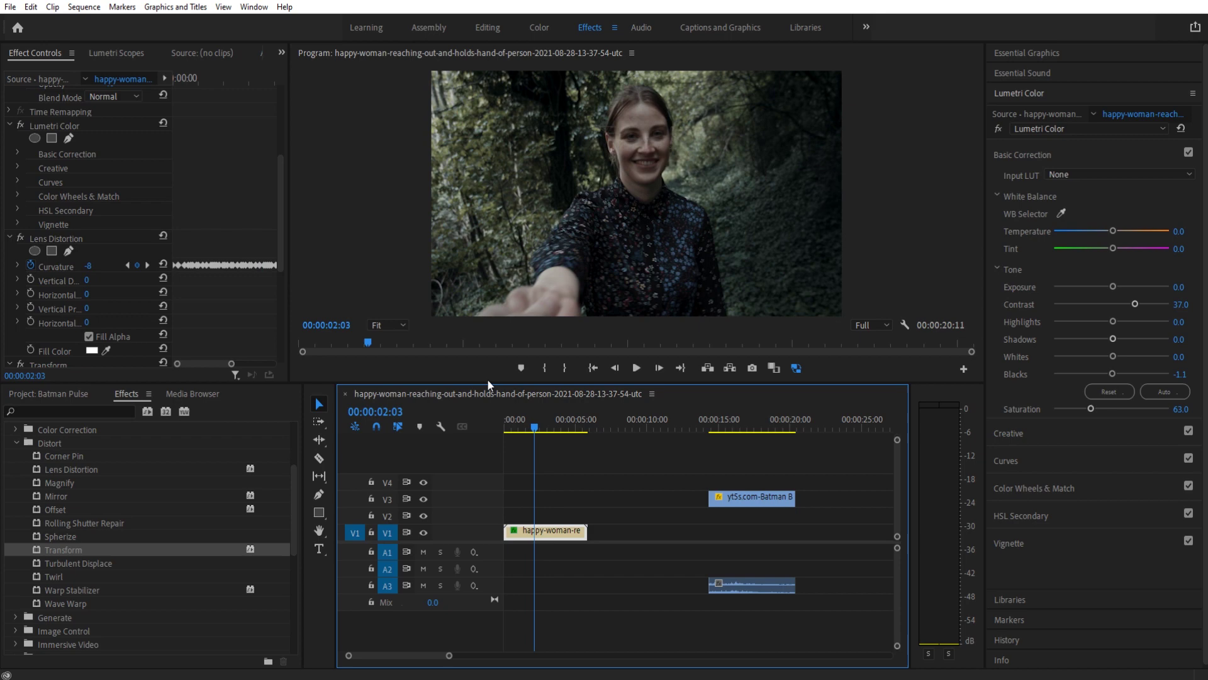
click(504, 424)
key(space)
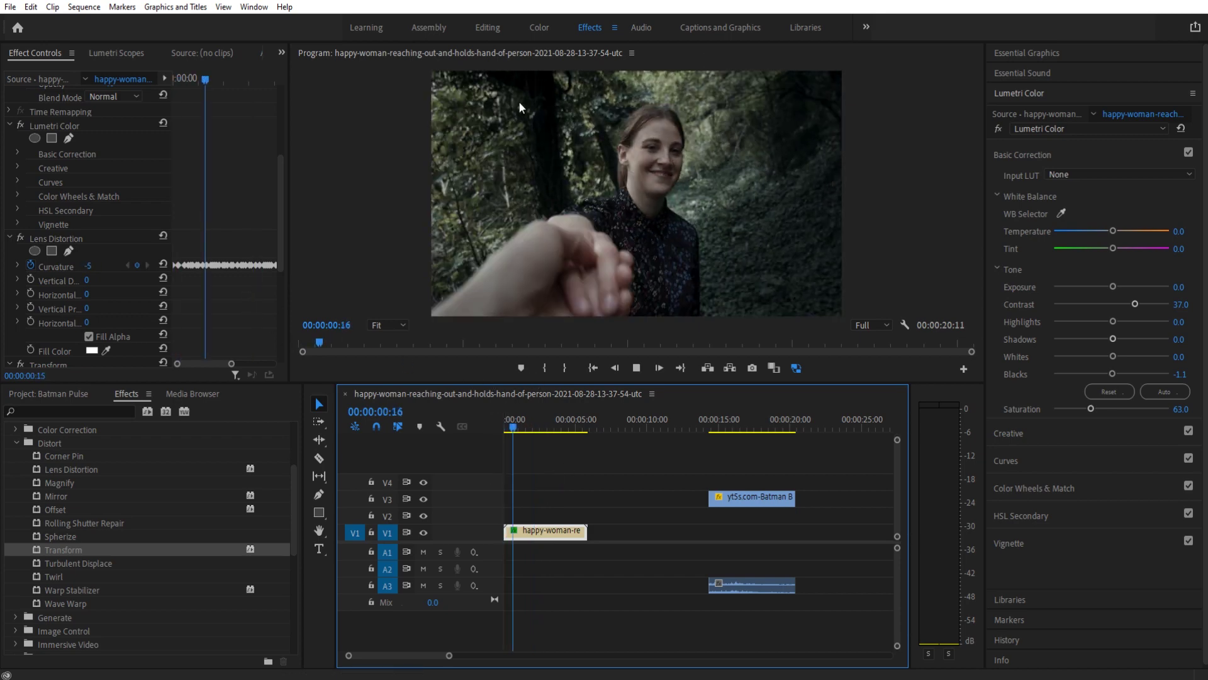
key(space)
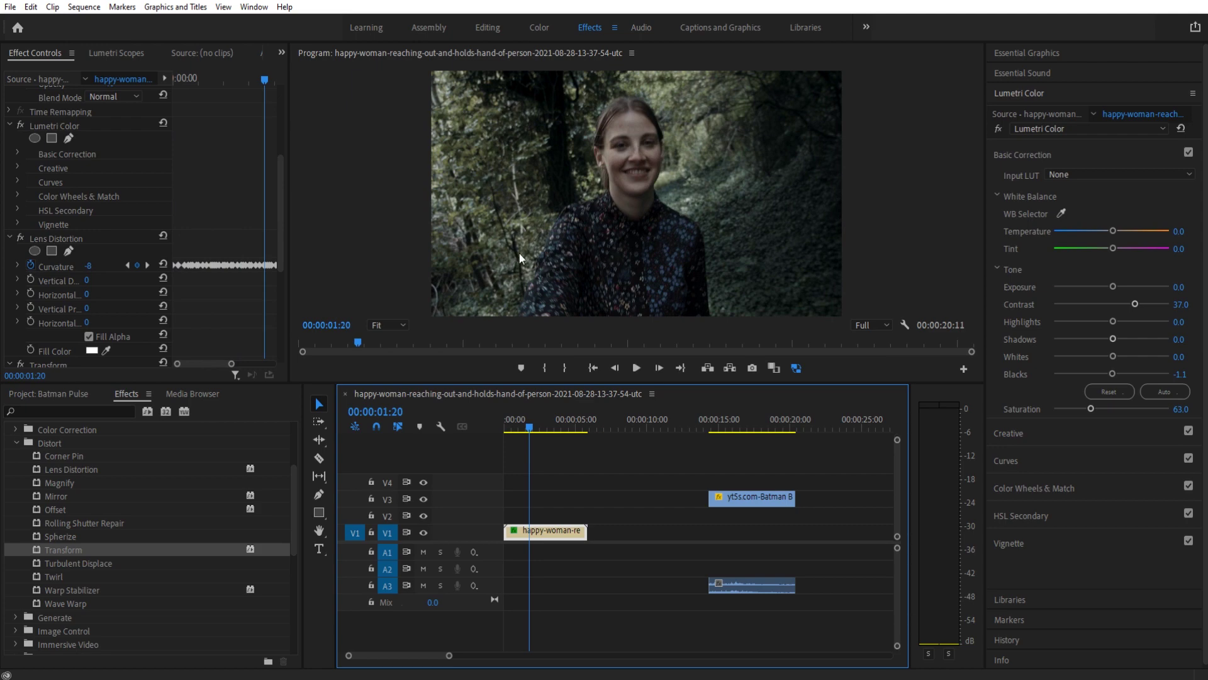
key(space)
key(space)
drag(537, 427, 503, 427)
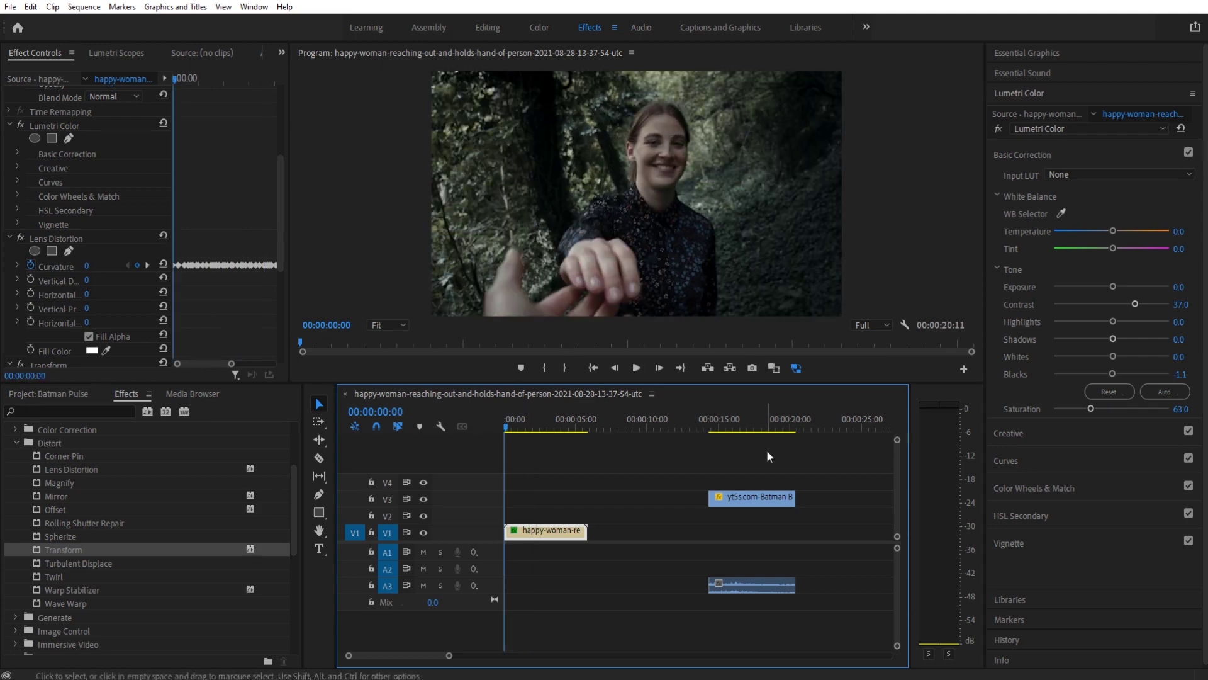
Play part of the Batman reference clip to compare its pulse, and return to the start of the woman clip
drag(714, 431, 725, 436)
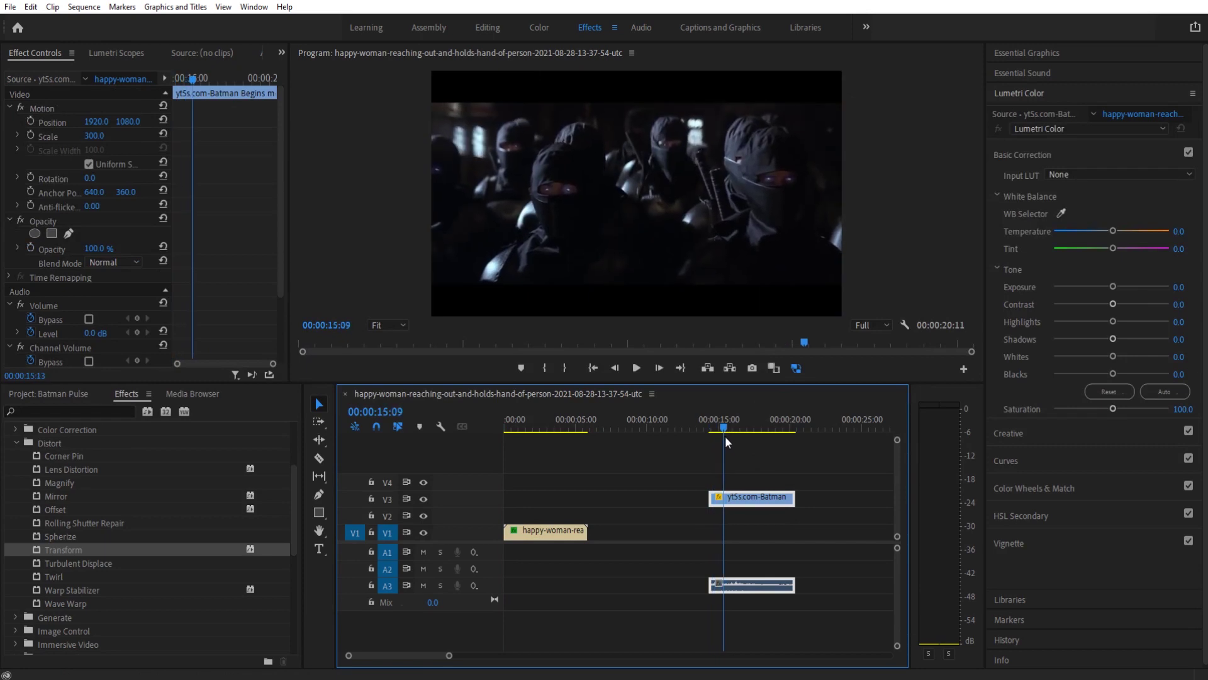
key(space)
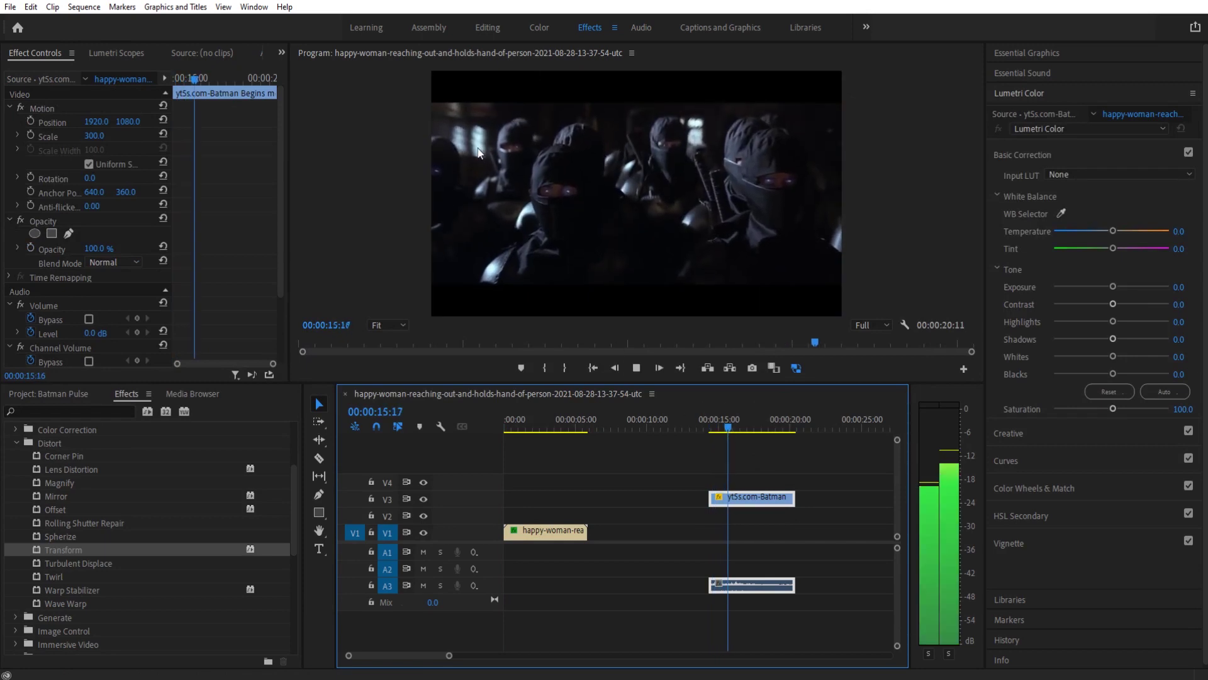
key(Home)
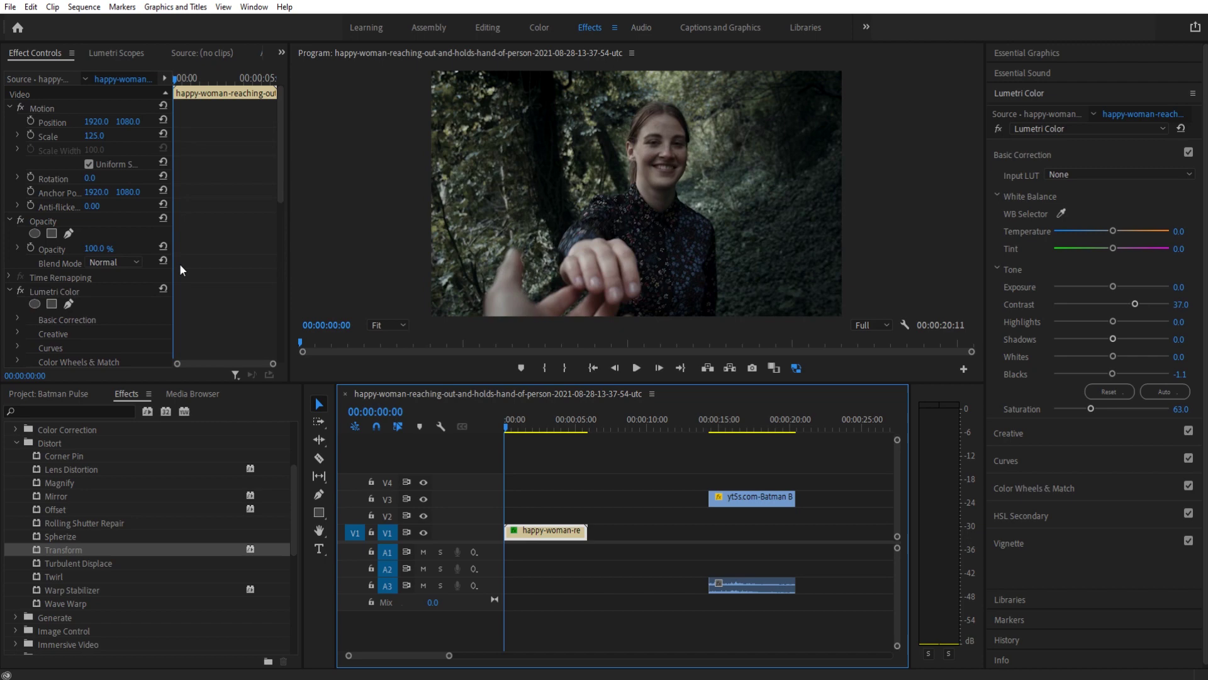
Turn on keyframing for the Transform effect's Scale at 00:00:00:00 of the woman clip, keeping it at 100
scroll(117, 316, down, 10)
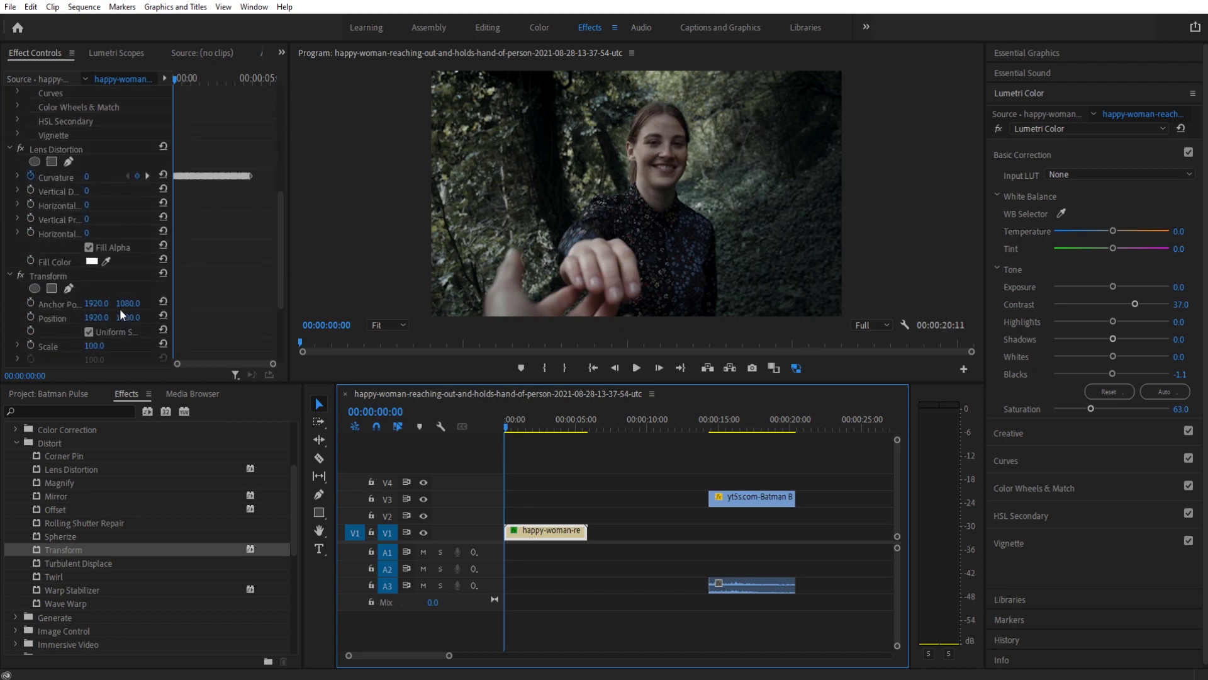
scroll(127, 322, down, 7)
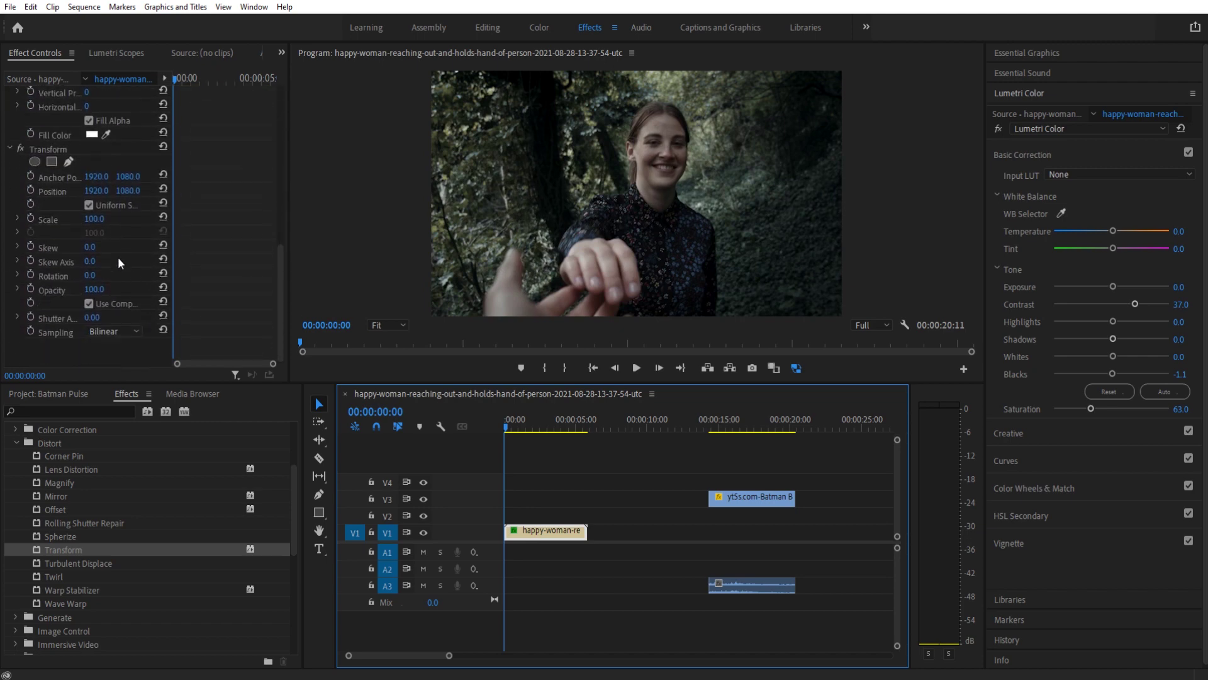
click(54, 149)
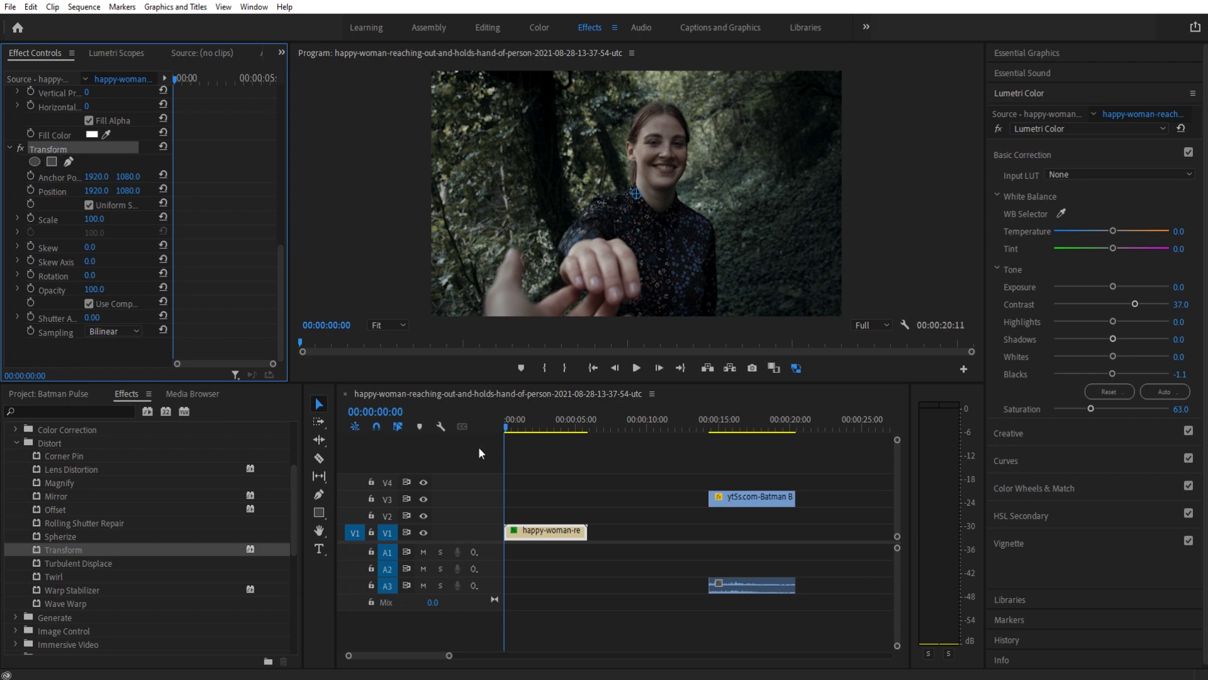
click(31, 217)
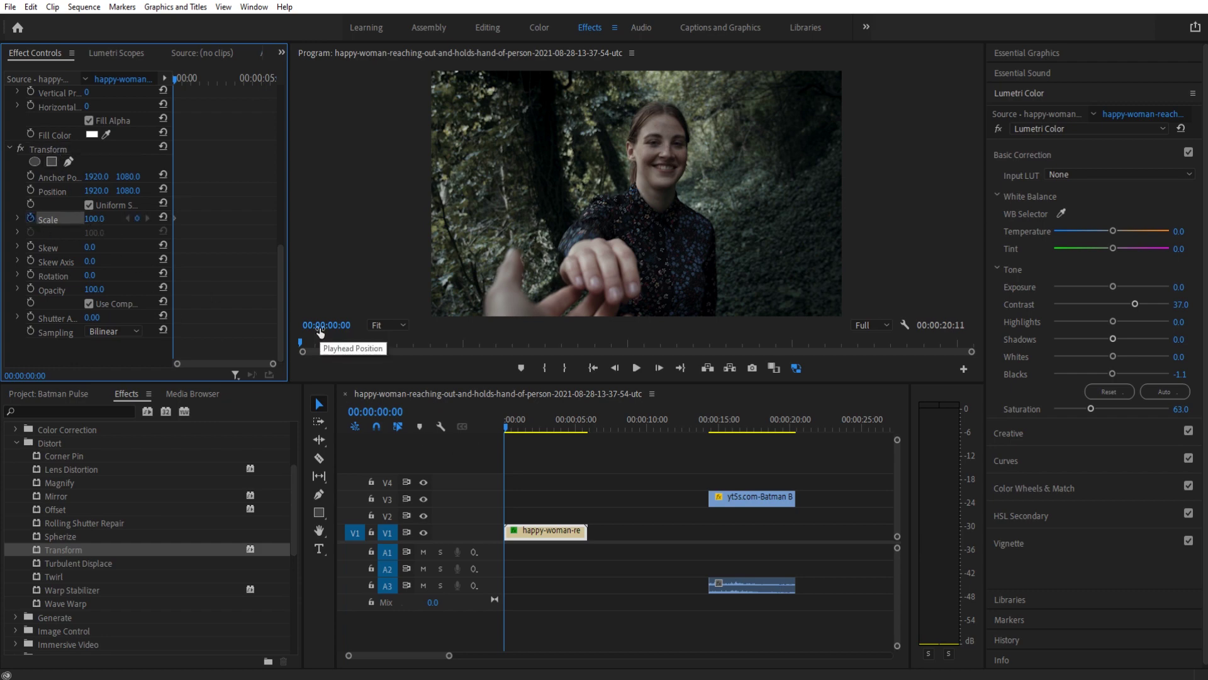
Add a Transform Scale keyframe of 110 at 00:00:00:03 on the woman clip
click(664, 367)
click(664, 367)
click(664, 366)
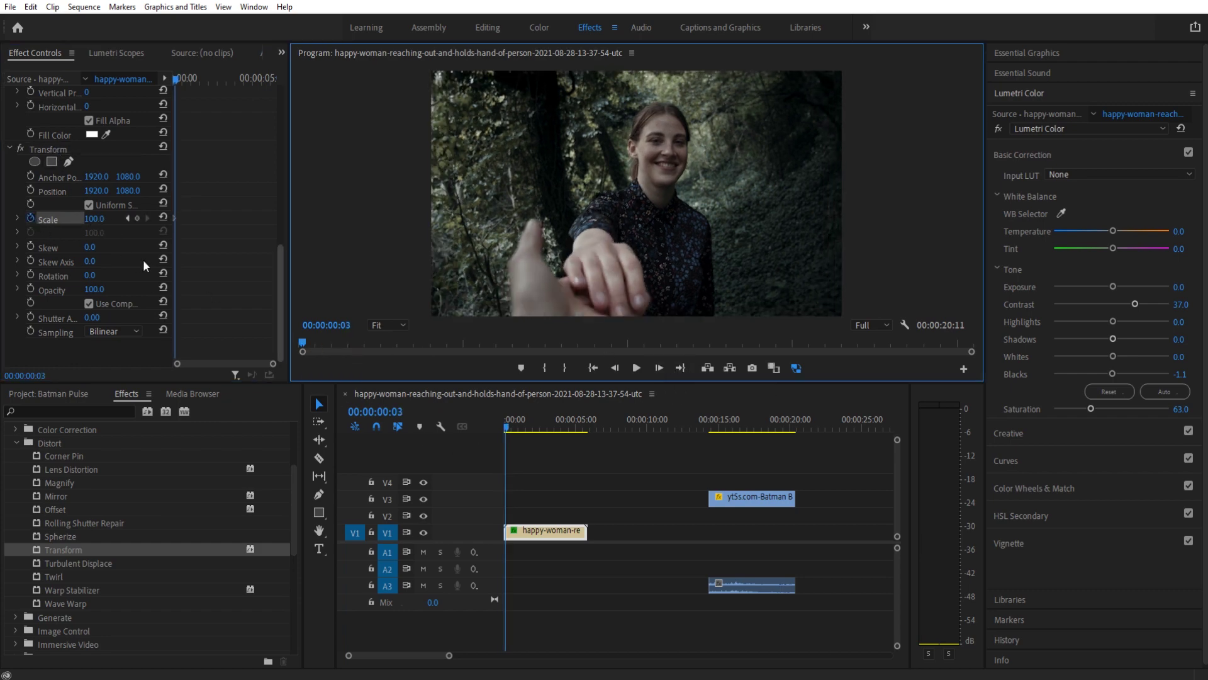
click(102, 218)
text(110)
key(Return)
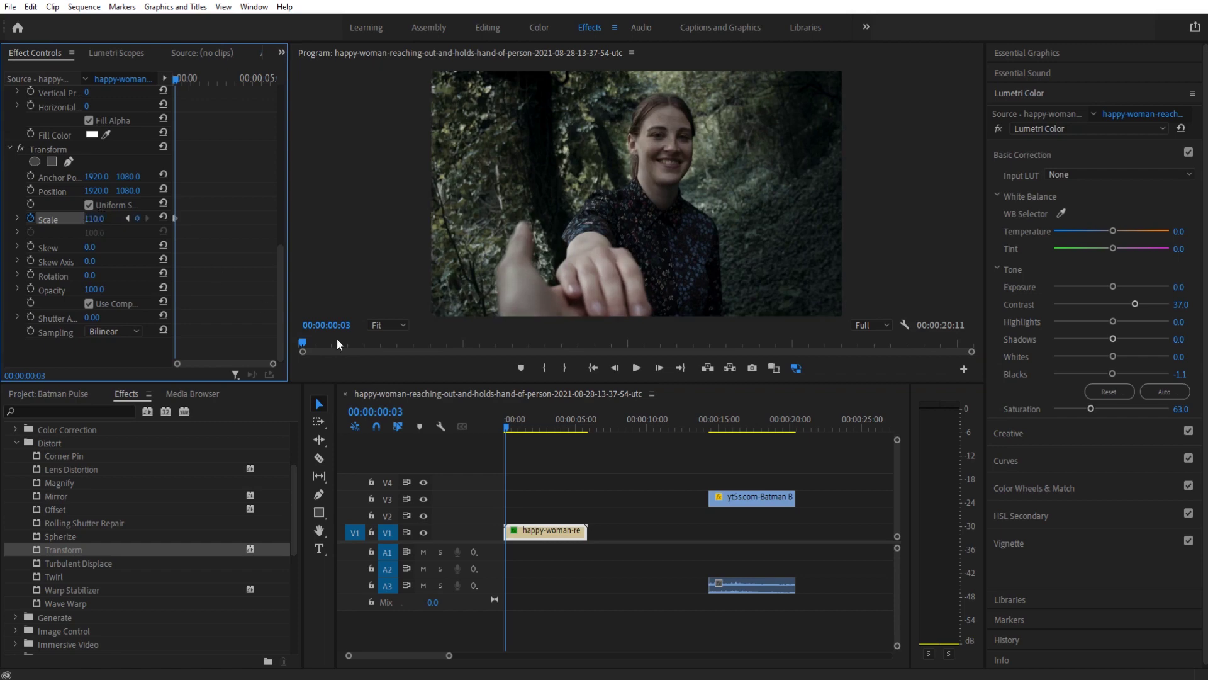
Add Transform Scale keyframes of 95 at 00:00:00:06 and 101 at 00:00:00:09 on the woman clip
click(656, 370)
click(656, 370)
click(657, 370)
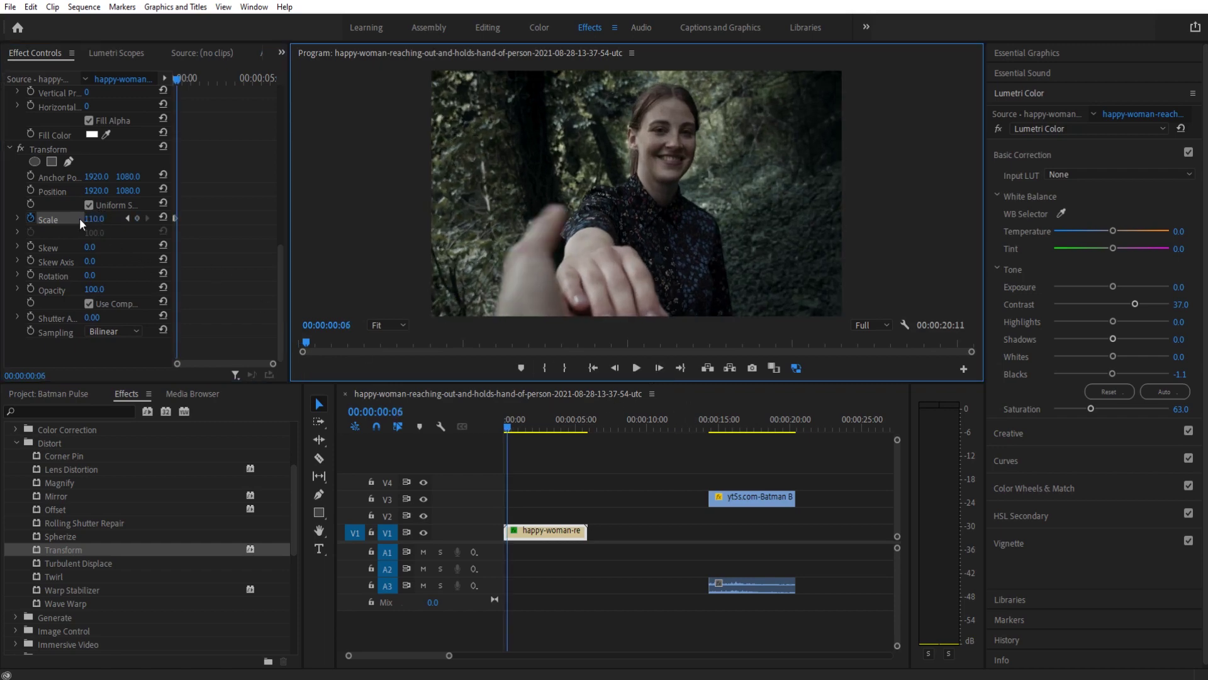
click(101, 217)
text(95)
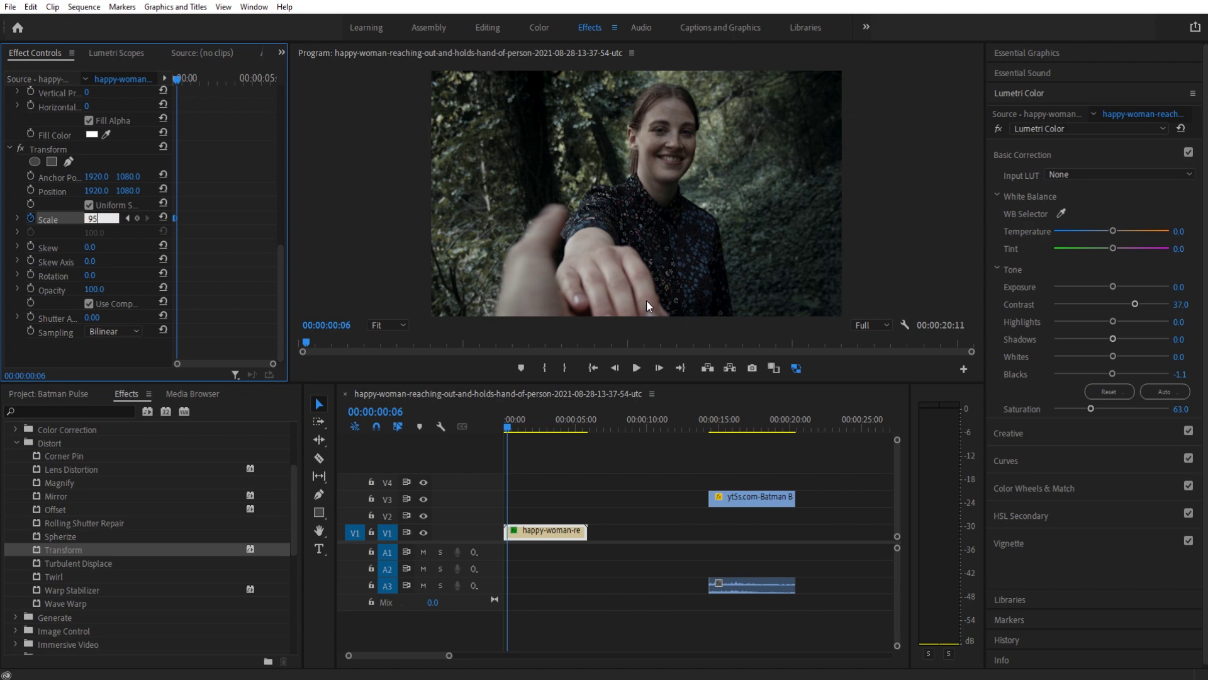
click(658, 368)
click(659, 368)
click(659, 368)
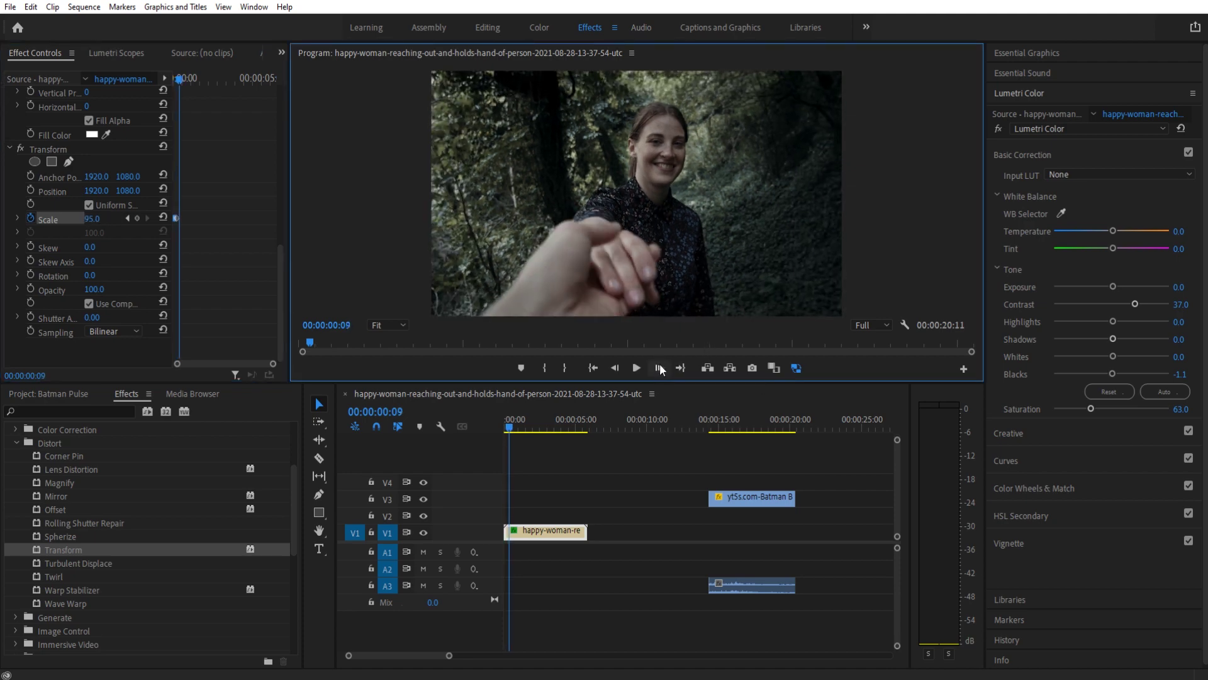
click(101, 217)
text(101)
Add Transform Scale keyframes of 95 at 00:00:00:11 and 110 at 00:00:00:14 on the woman clip
click(664, 371)
click(664, 371)
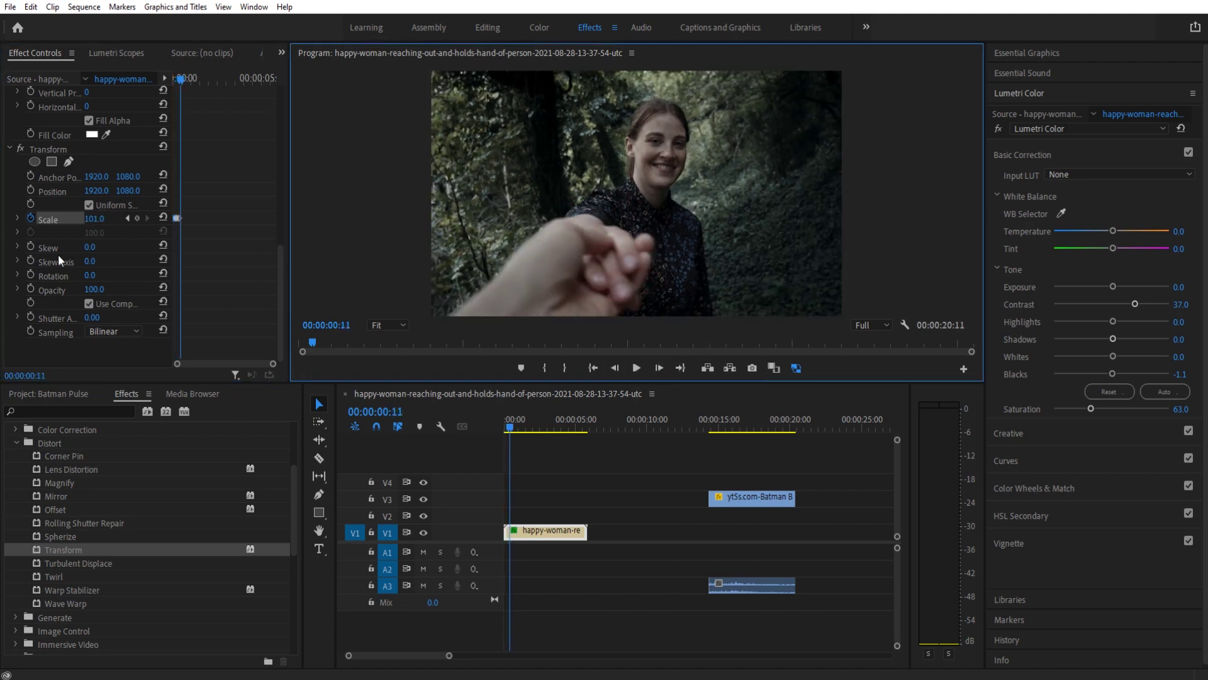
click(100, 217)
text(9)
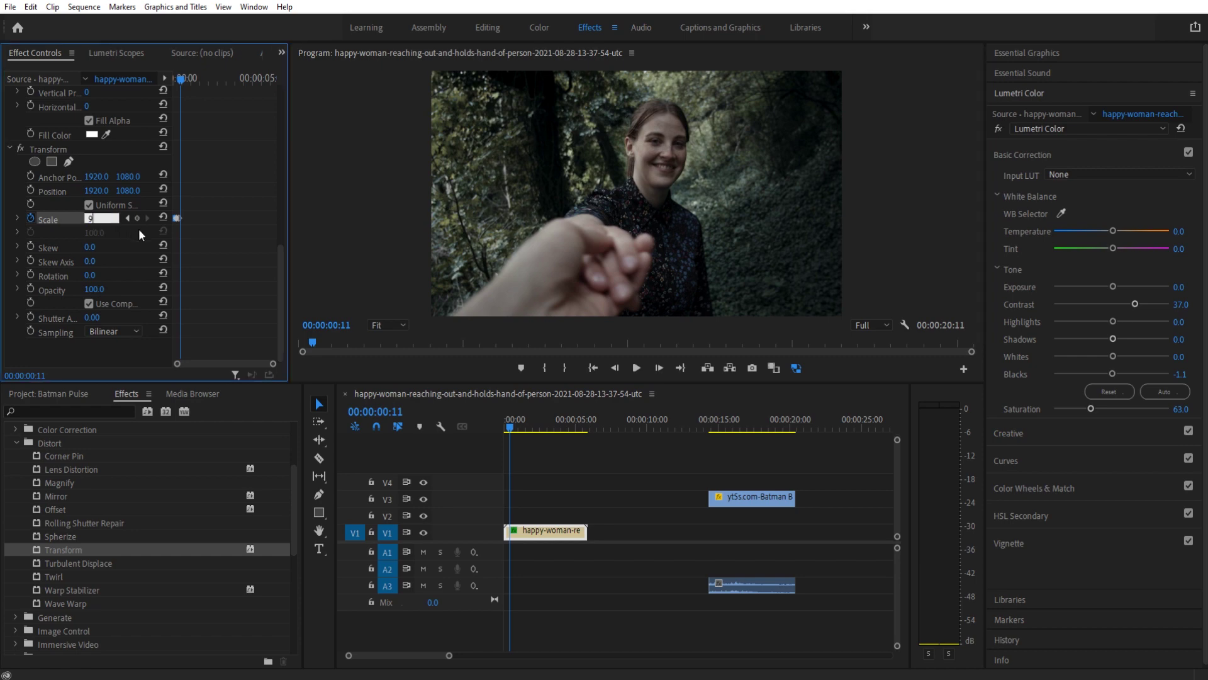
text(5)
click(659, 368)
click(659, 367)
click(659, 368)
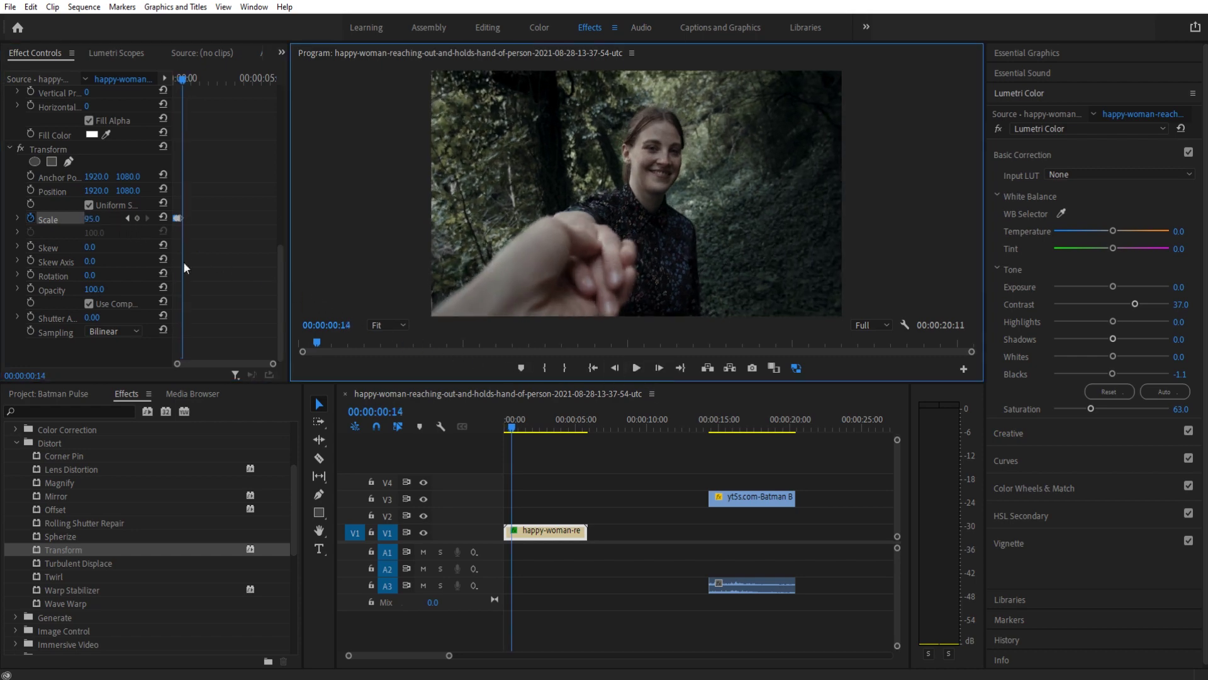
click(99, 218)
text(110)
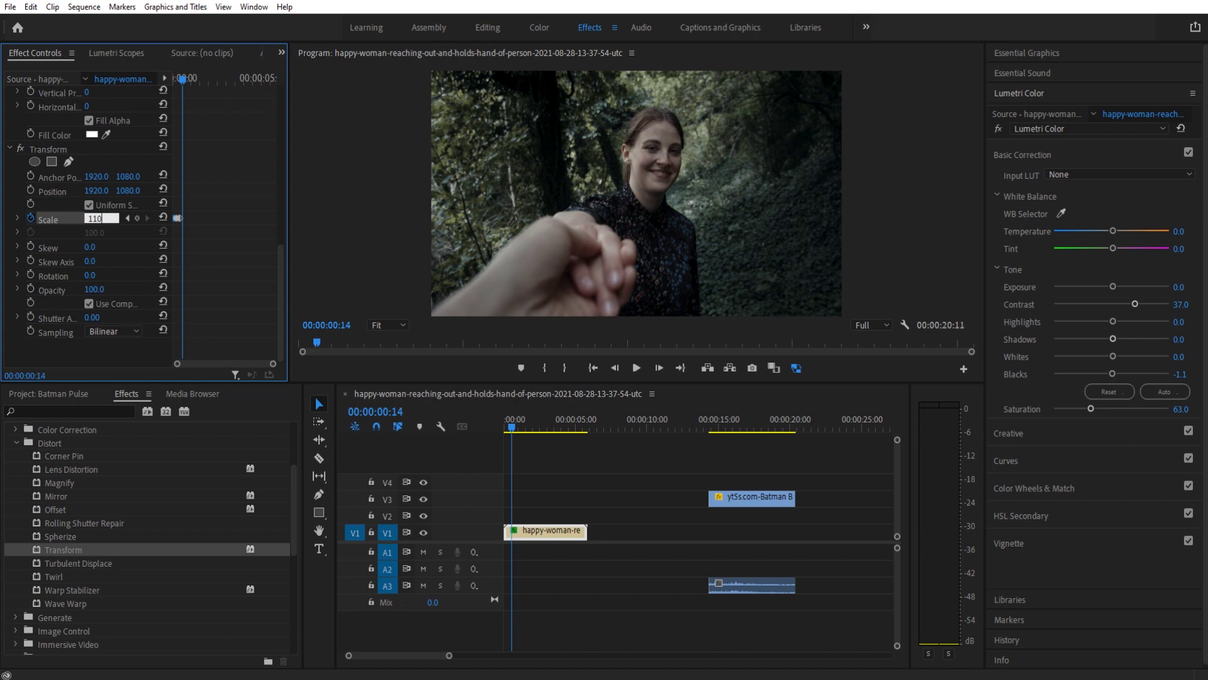
Reset the Transform Scale to 100 at 00:00:00:17 to close the pulse's keyframe cycle
click(659, 367)
click(659, 367)
click(659, 368)
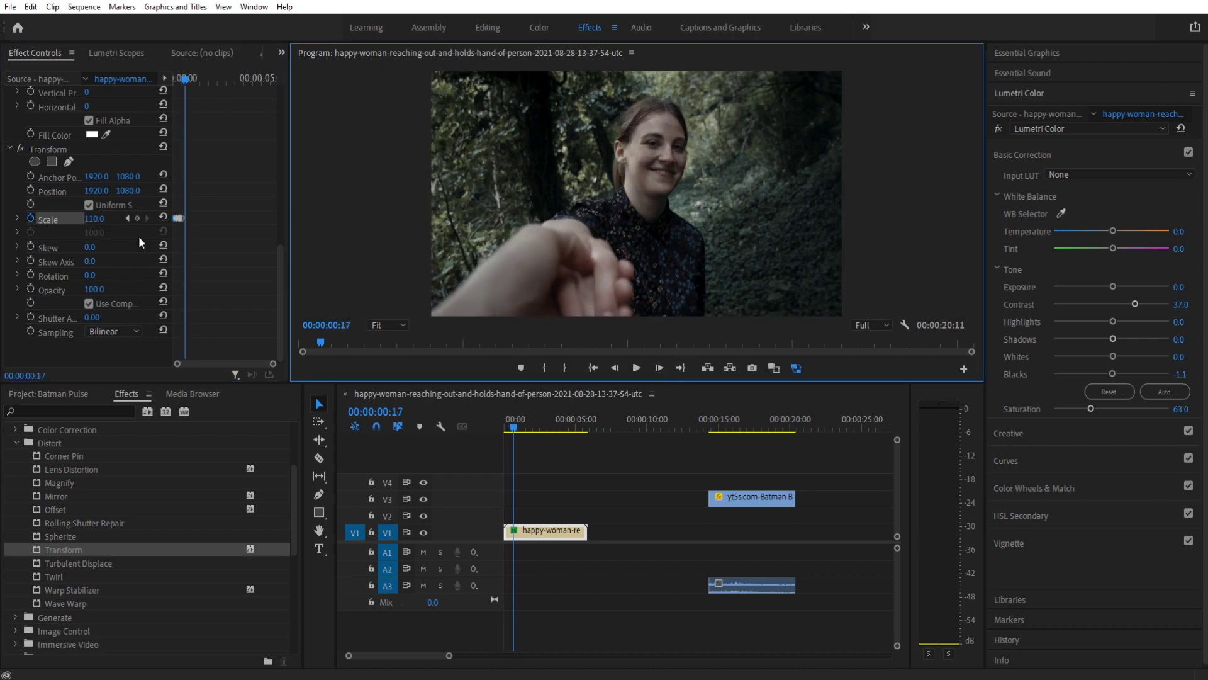
click(97, 217)
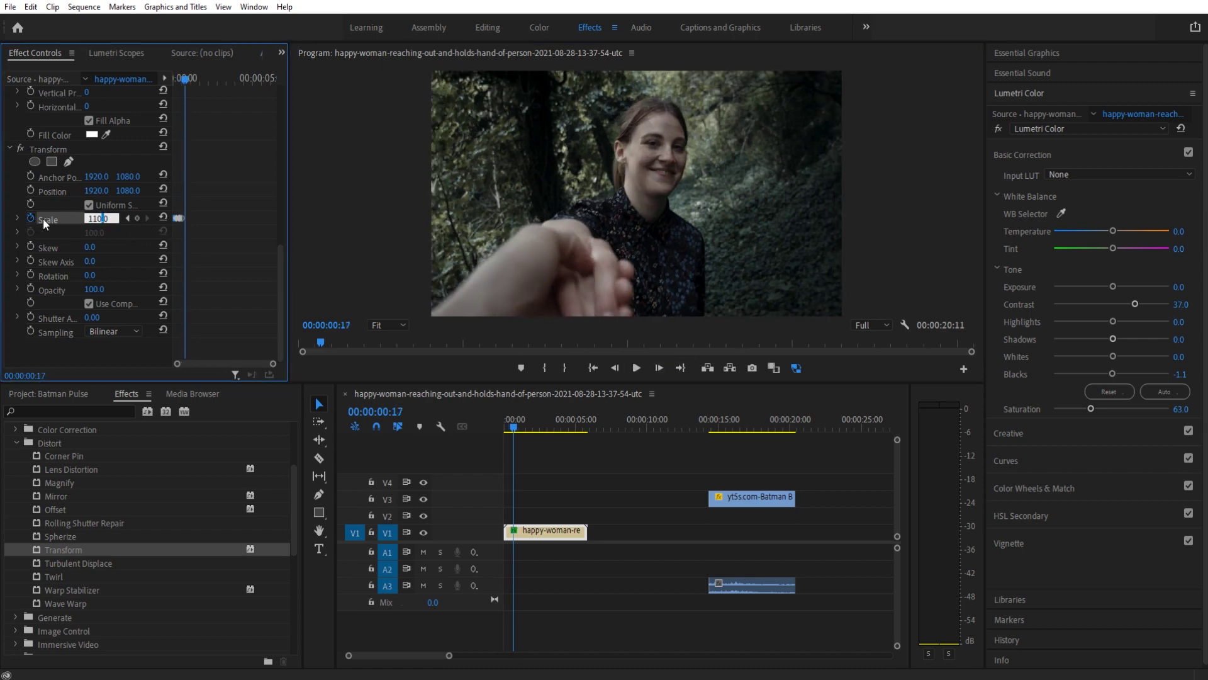
click(163, 218)
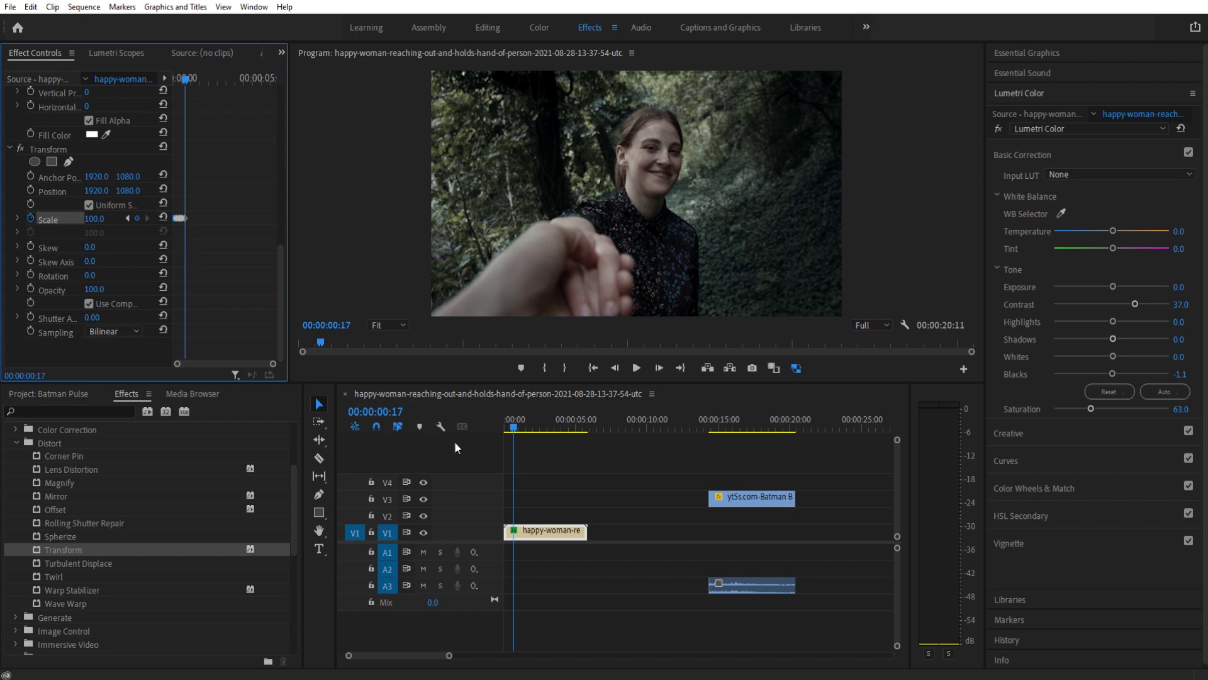
Set the Transform effect's Shutter Angle to 360 for motion blur on the scale pulse
click(92, 317)
text(360)
key(Return)
Play the woman clip from its start to review the scale pulse with motion blur
click(506, 426)
key(space)
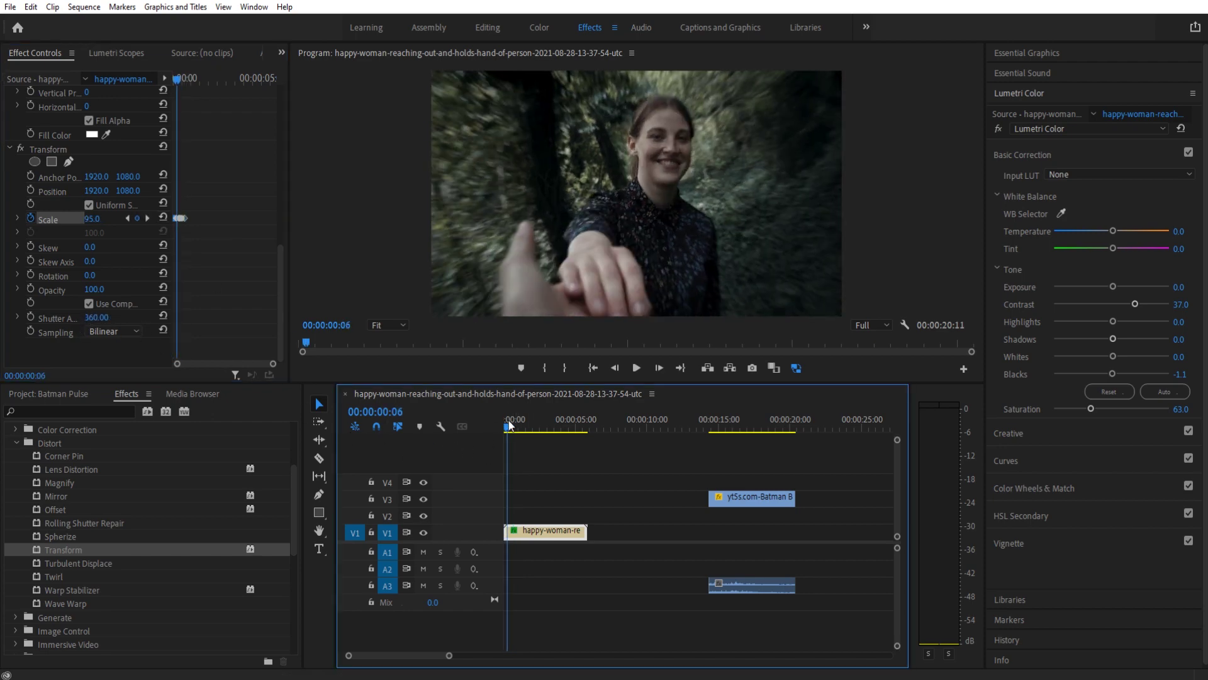
key(space)
click(609, 459)
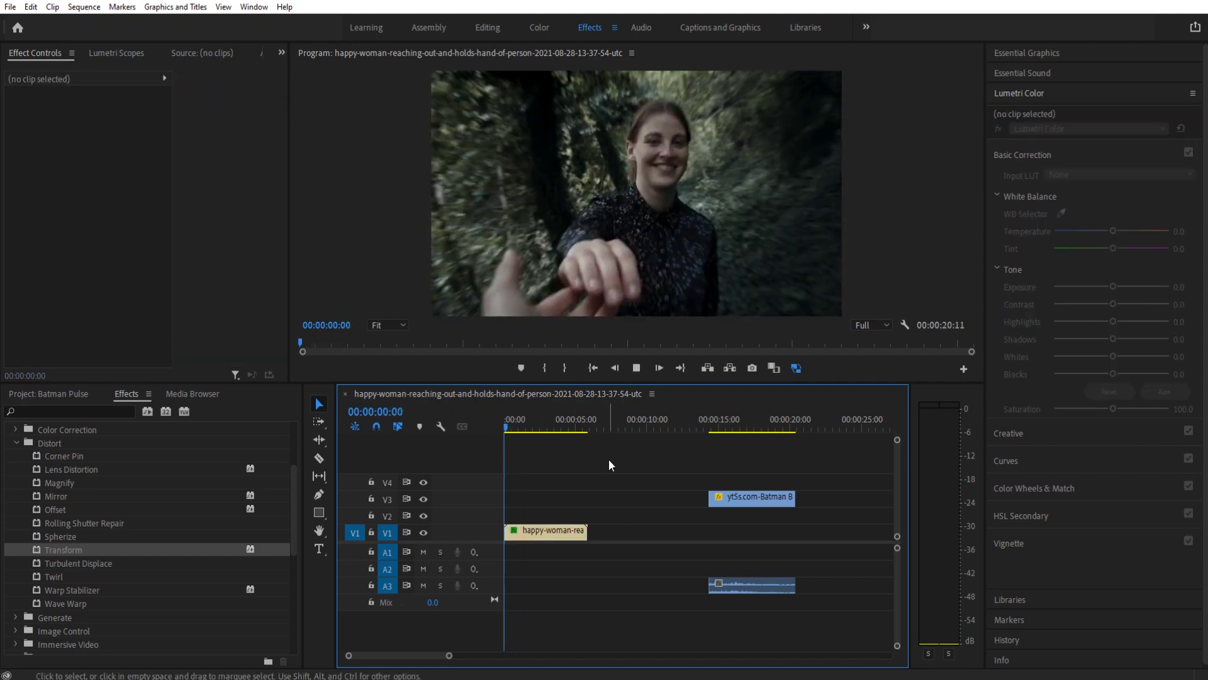
key(space)
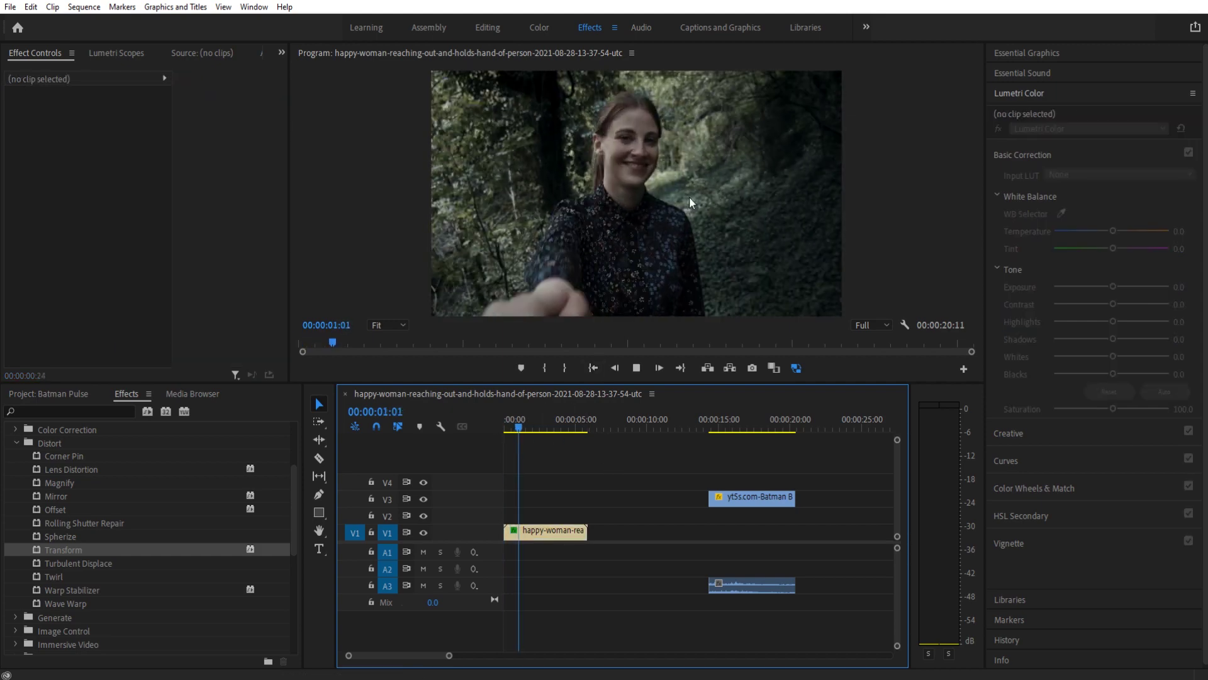
key(space)
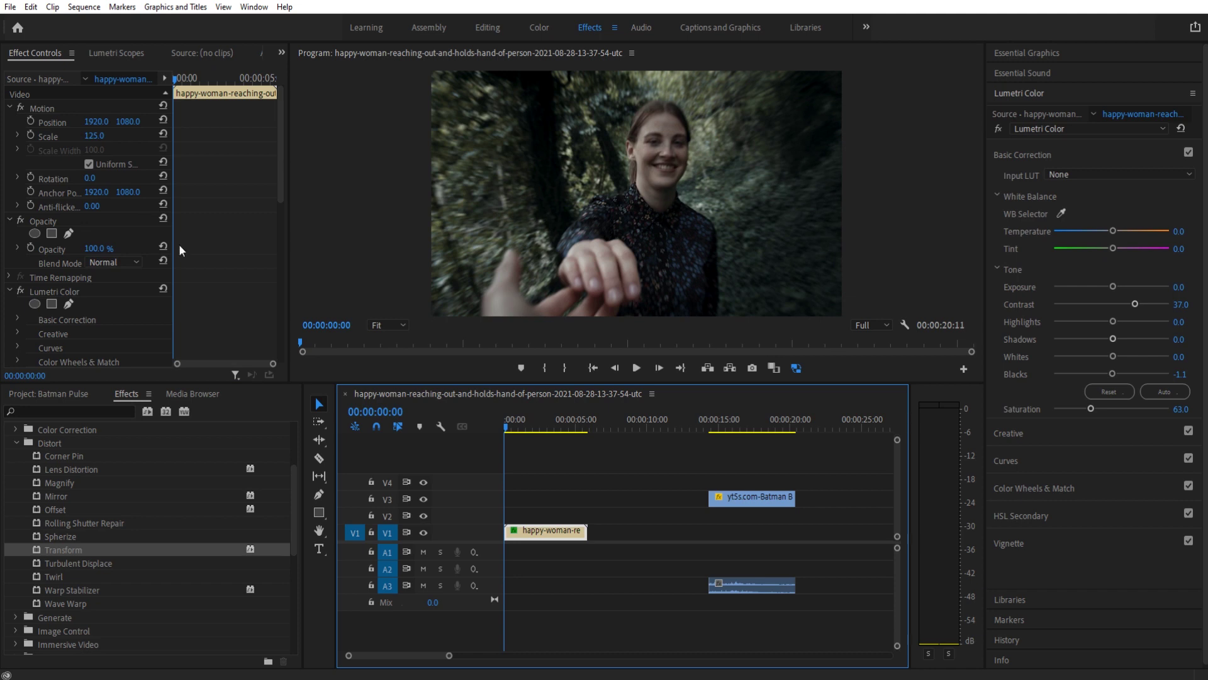
Copy the Transform Scale keyframes and paste them repeatedly along the woman clip, matching the length of the Curvature keyframes
drag(275, 363, 250, 364)
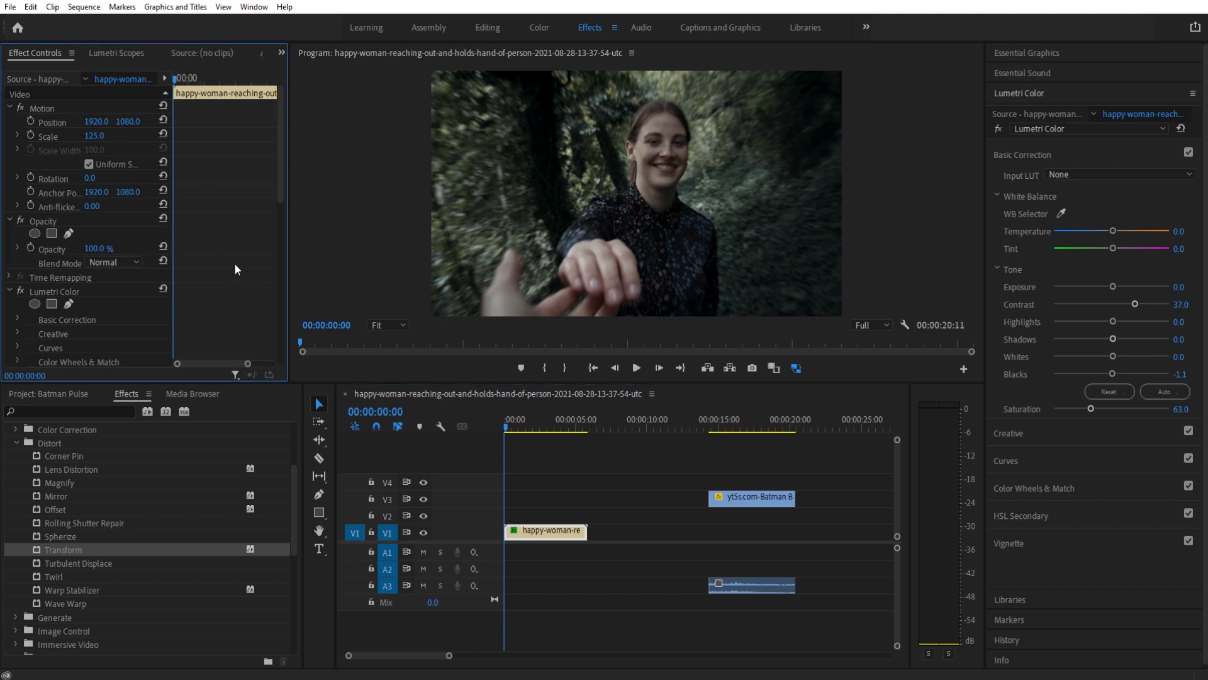
scroll(225, 286, down, 5)
scroll(224, 290, down, 6)
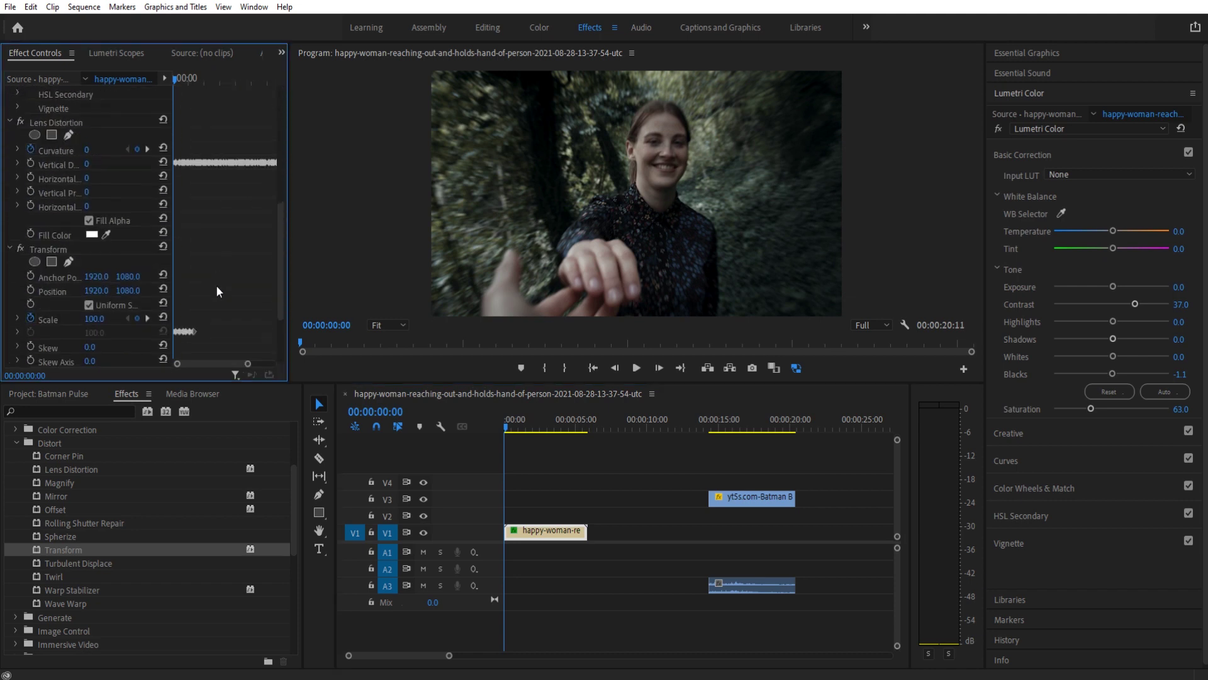
drag(175, 282, 206, 255)
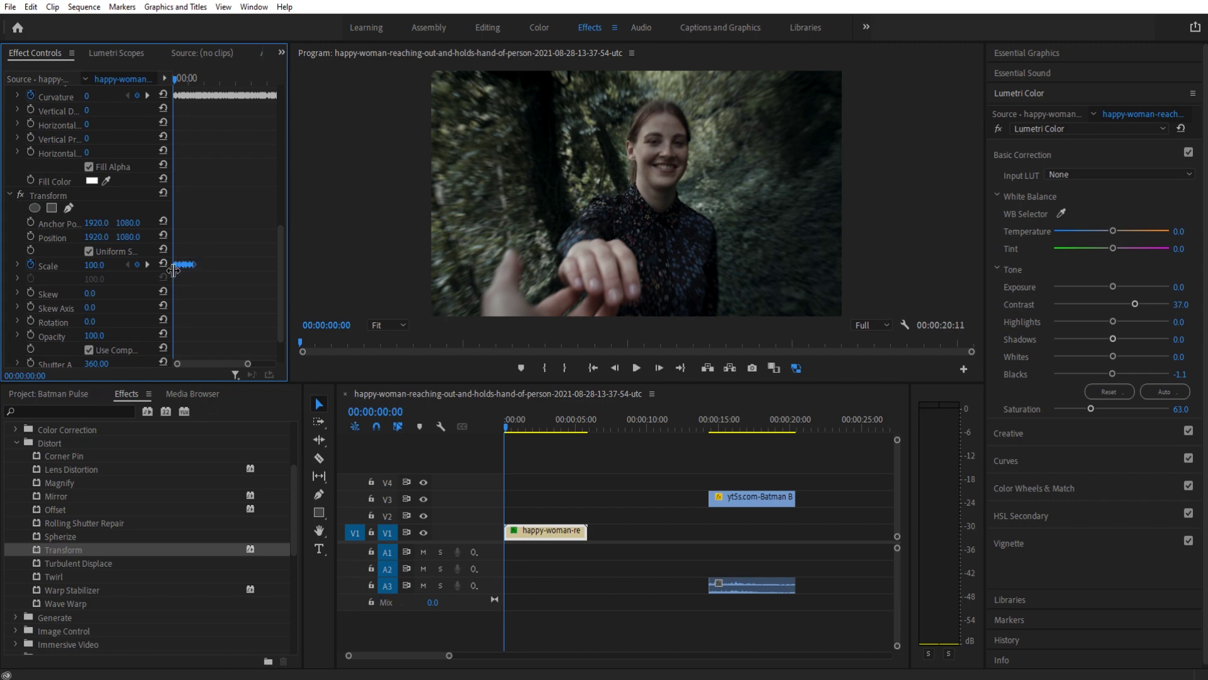
click(182, 78)
drag(182, 78, 224, 61)
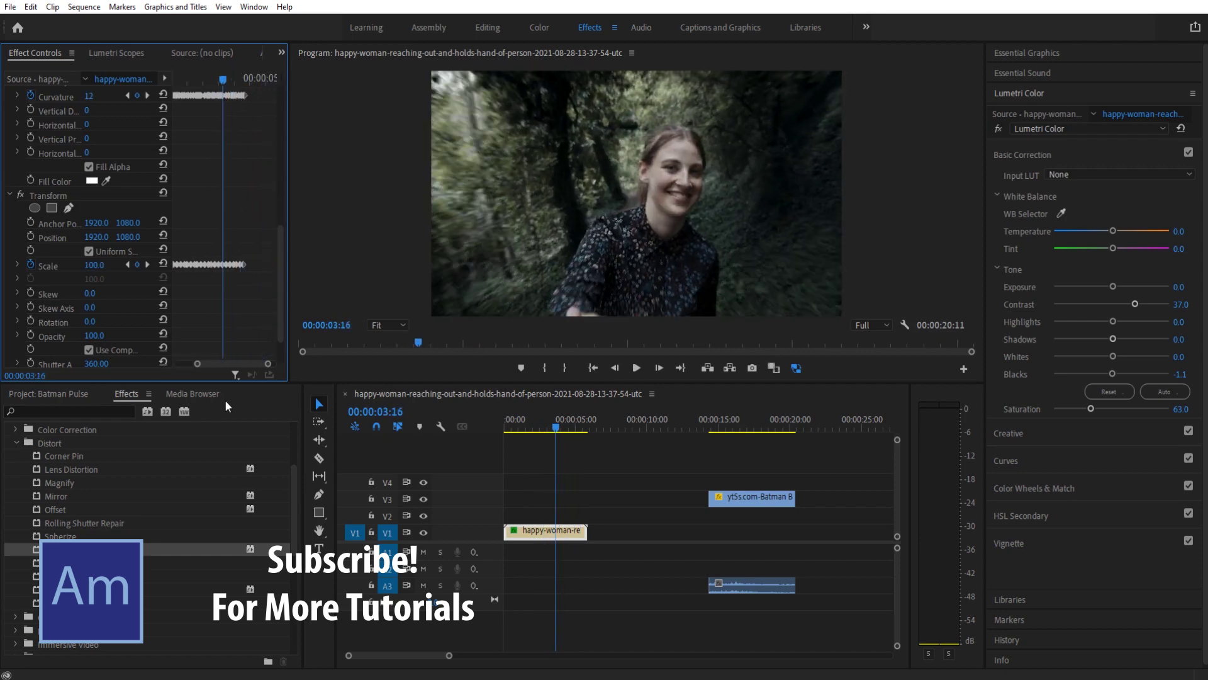
Play the woman clip from its start to check the repeated scale pulse, and return to its beginning
drag(209, 364, 188, 363)
drag(524, 421, 474, 414)
key(space)
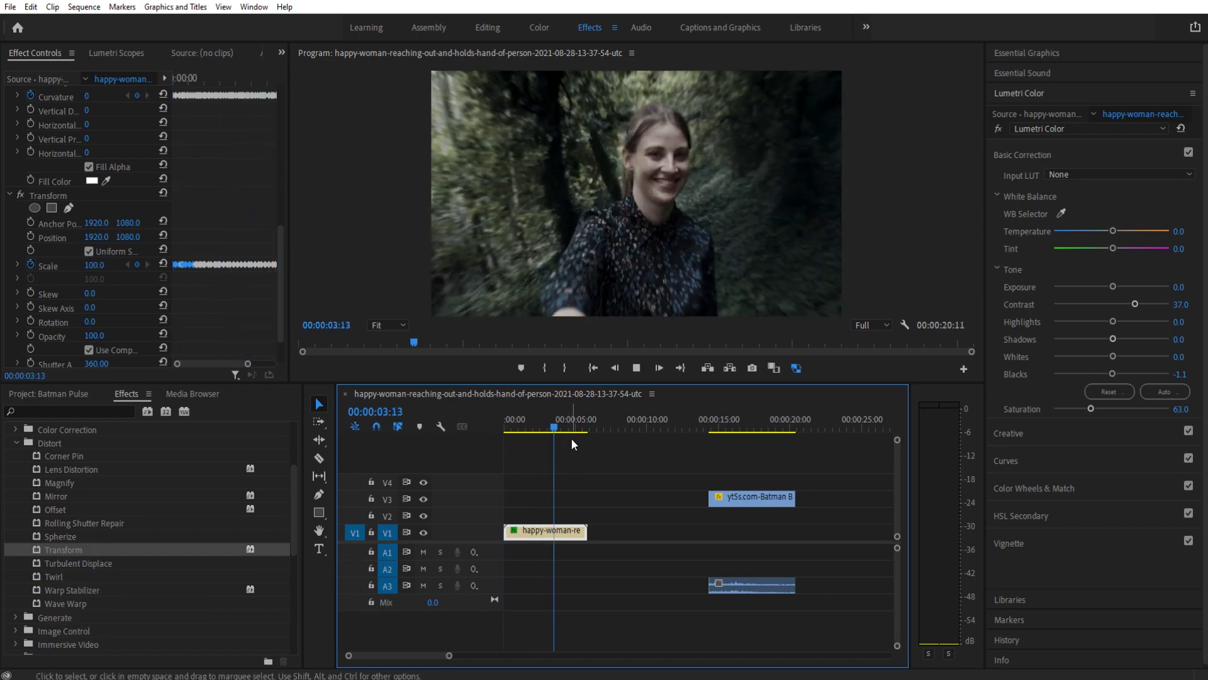
key(space)
drag(572, 424, 505, 415)
scroll(235, 258, up, 2)
scroll(233, 260, up, 1)
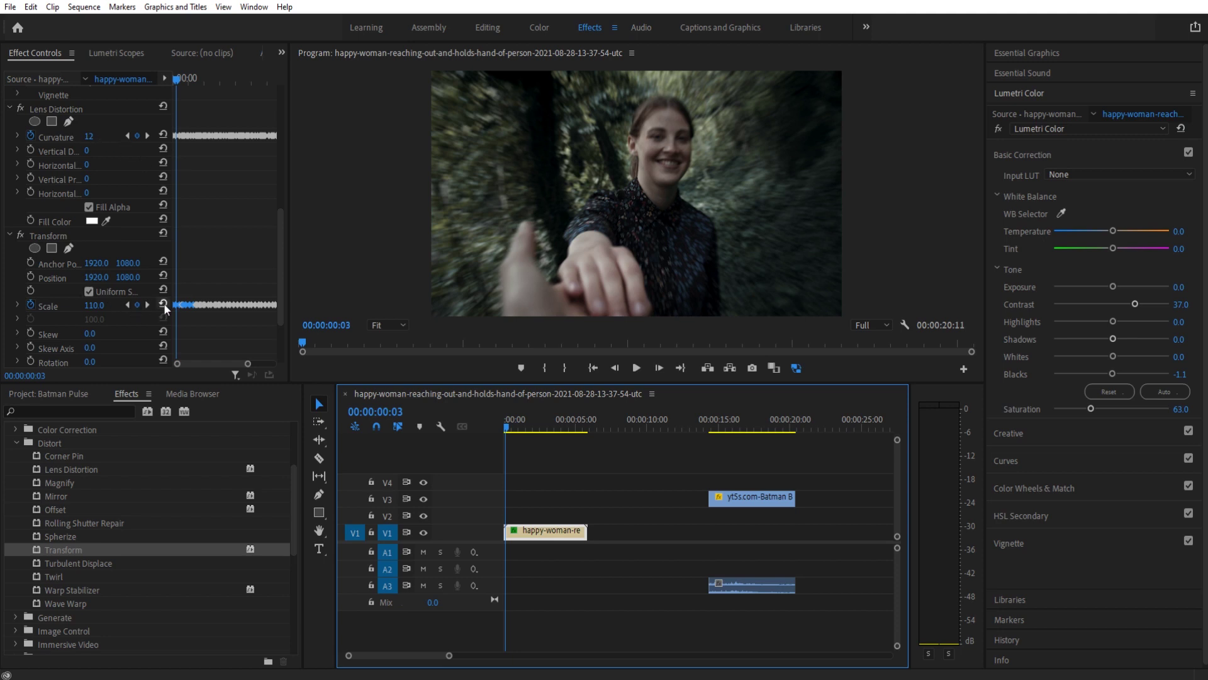
scroll(121, 337, down, 6)
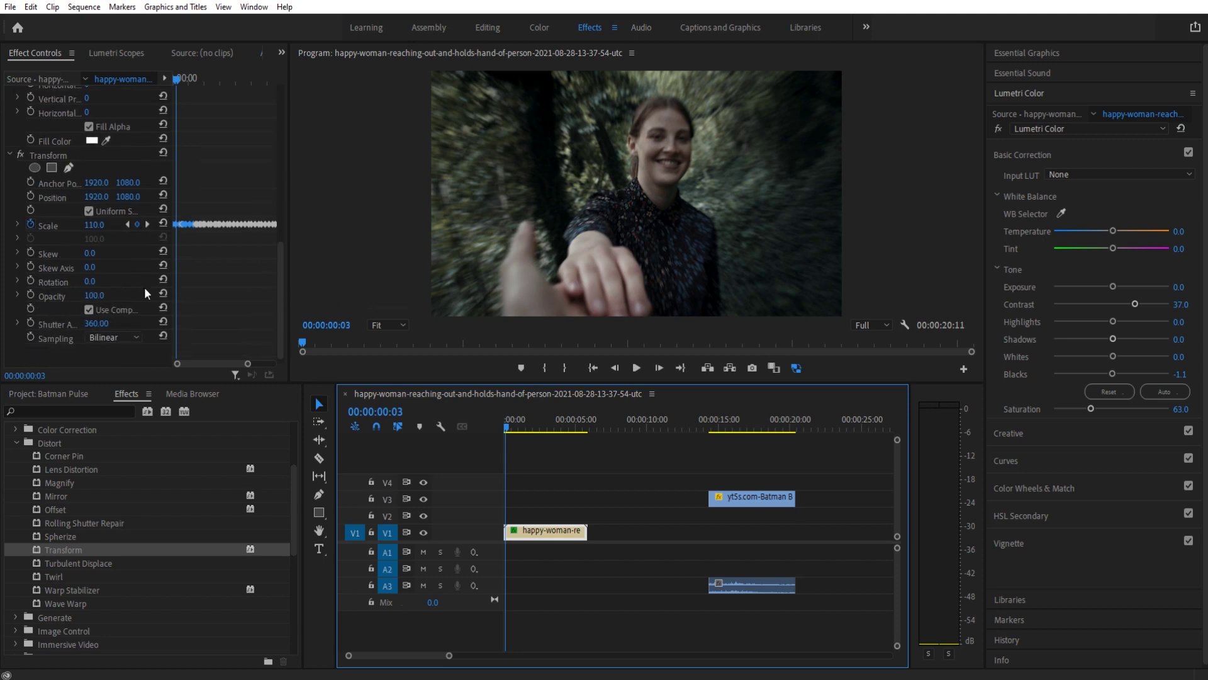
scroll(145, 287, up, 8)
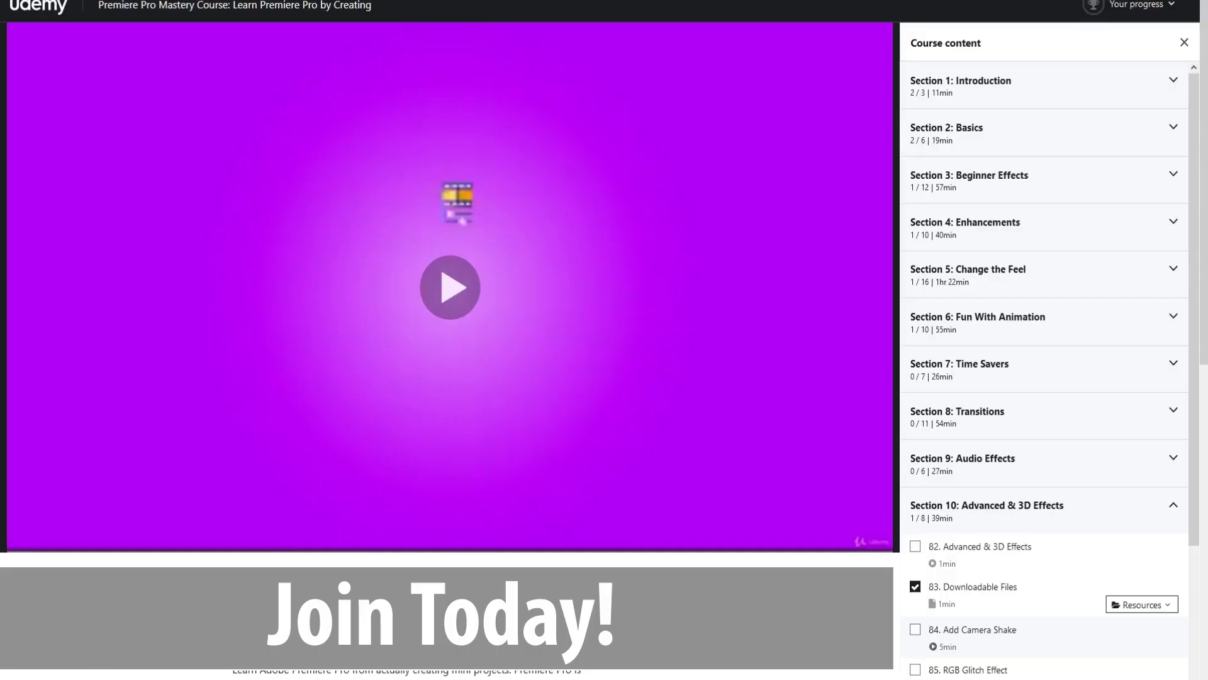
Switch to the Udemy Premiere Pro Mastery Course page and expand several course sections to examine their lesson lists
click(1054, 92)
click(1069, 317)
scroll(1067, 330, down, 8)
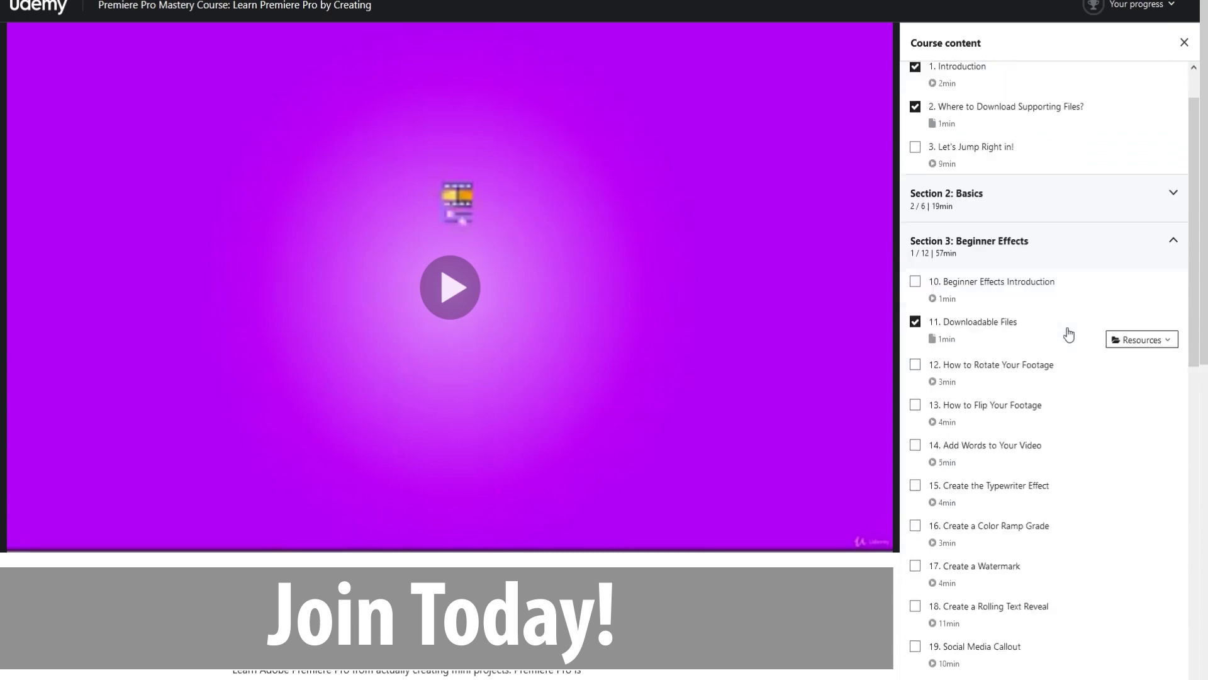
click(1016, 303)
scroll(1017, 304, down, 1)
scroll(1020, 327, down, 6)
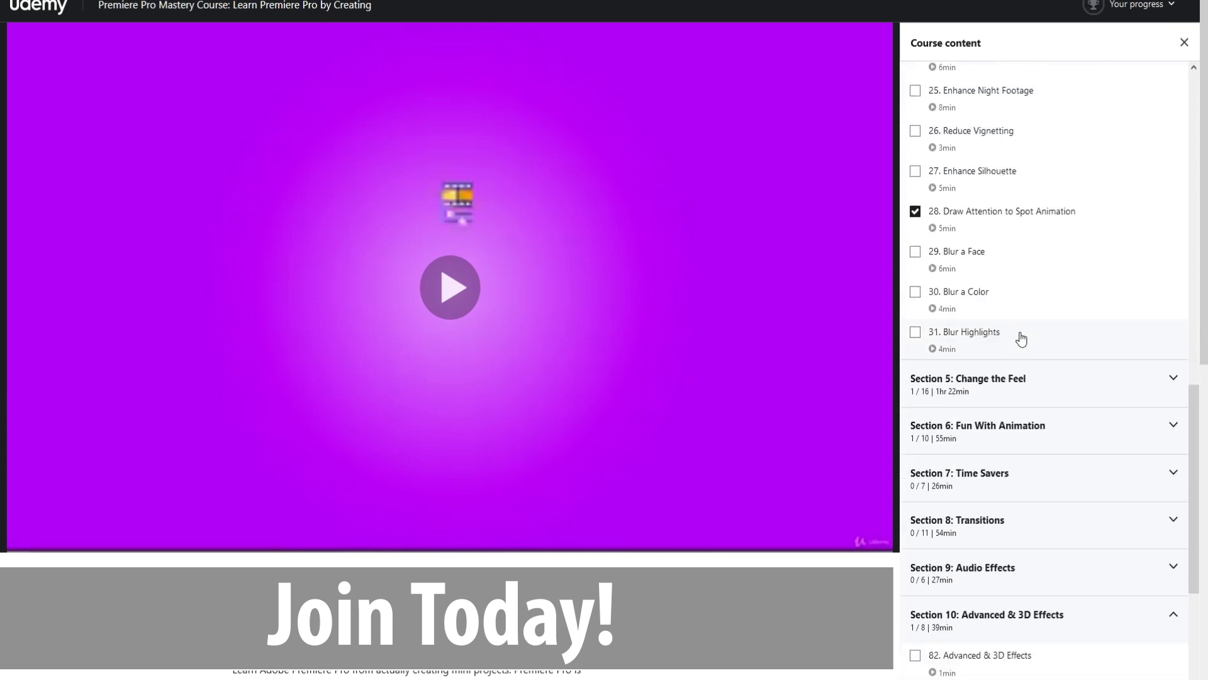
click(1019, 343)
scroll(1019, 343, down, 6)
scroll(792, 341, down, 2)
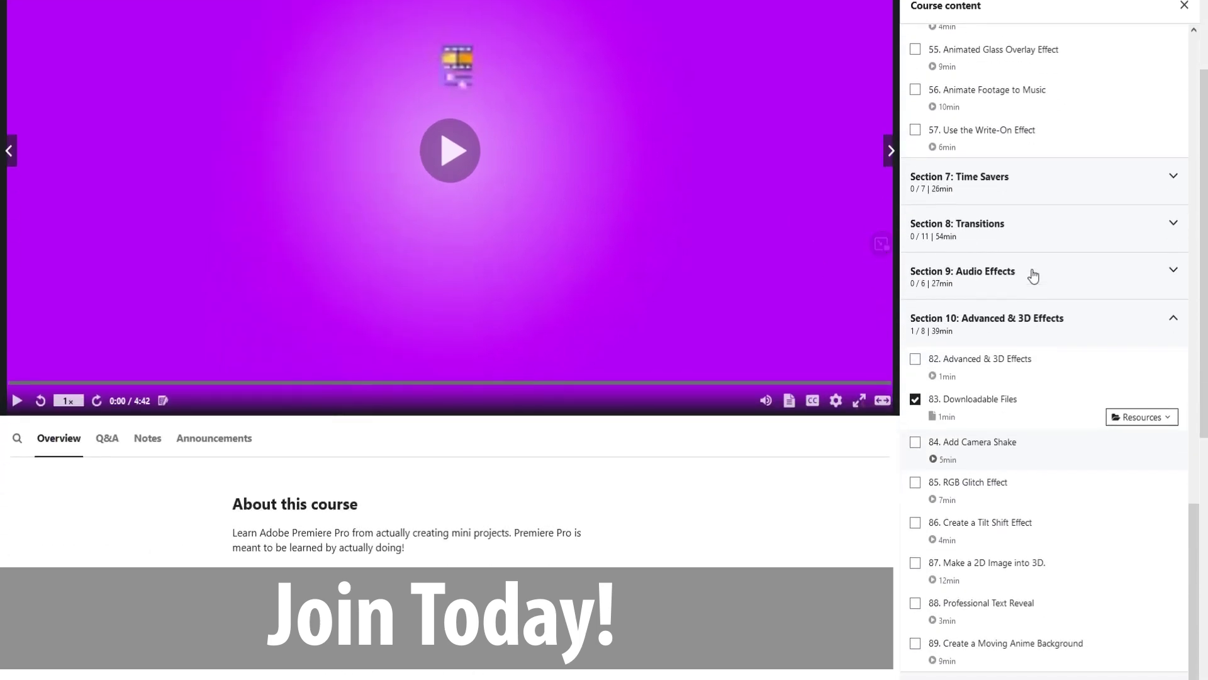
click(1029, 243)
scroll(1026, 290, down, 5)
click(1027, 368)
scroll(1027, 368, down, 5)
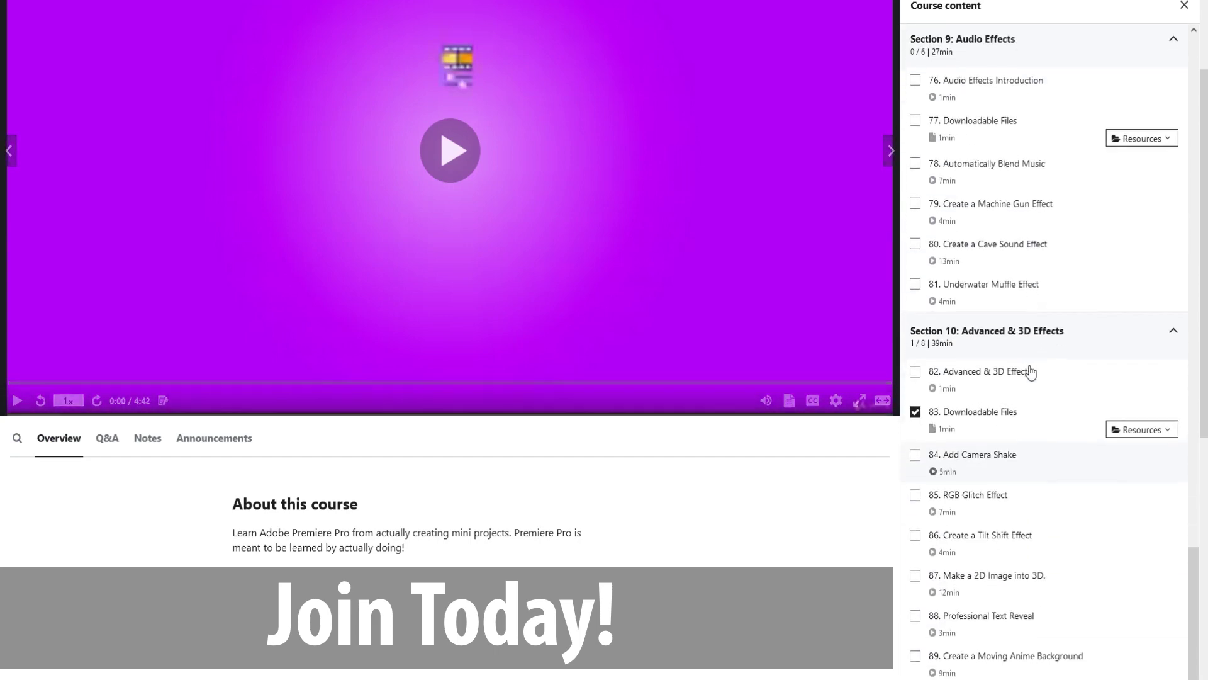